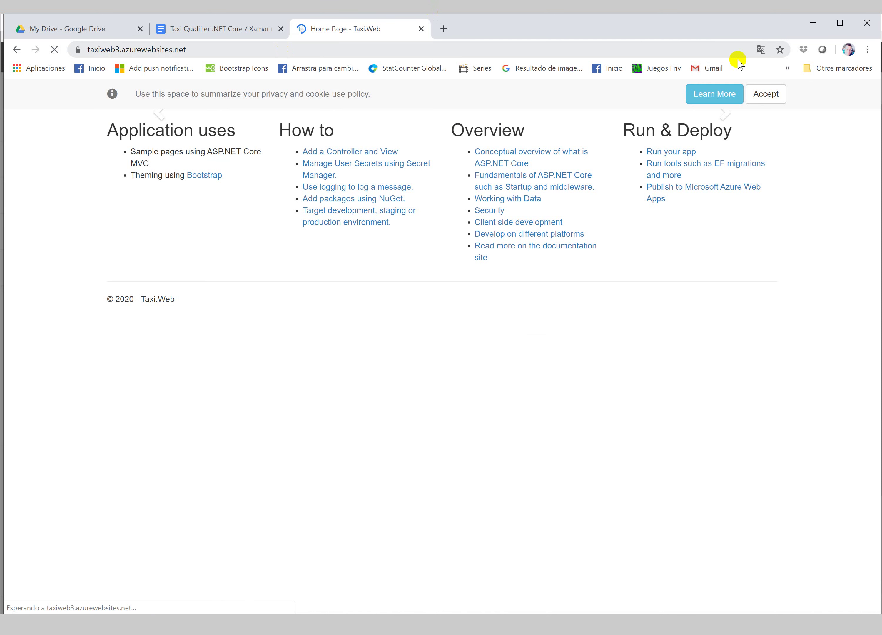
- Accept the Taxi.Web site's cookie notice and copy the site address taxiweb3.azurewebsites.net
click(765, 96)
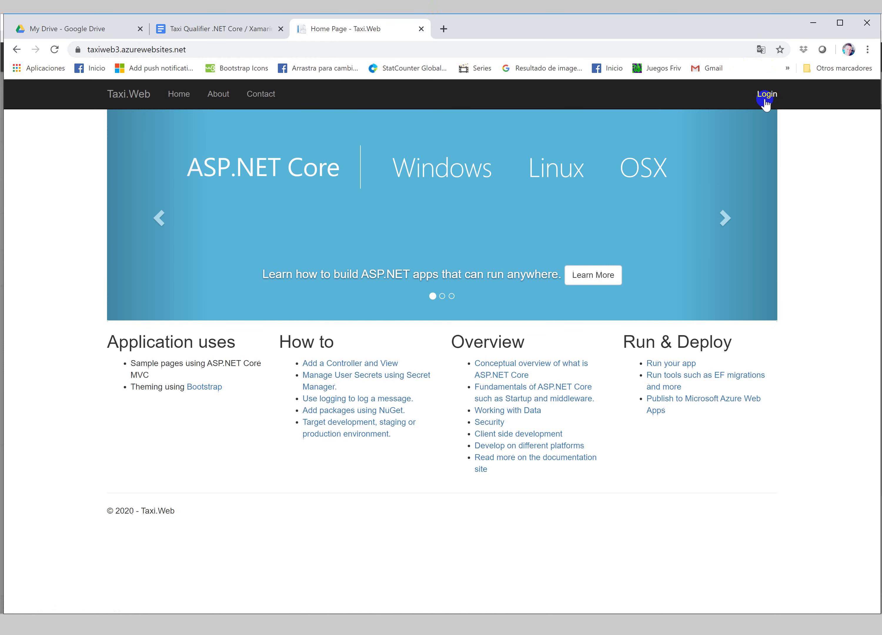
click(252, 52)
key(ctrl+c)
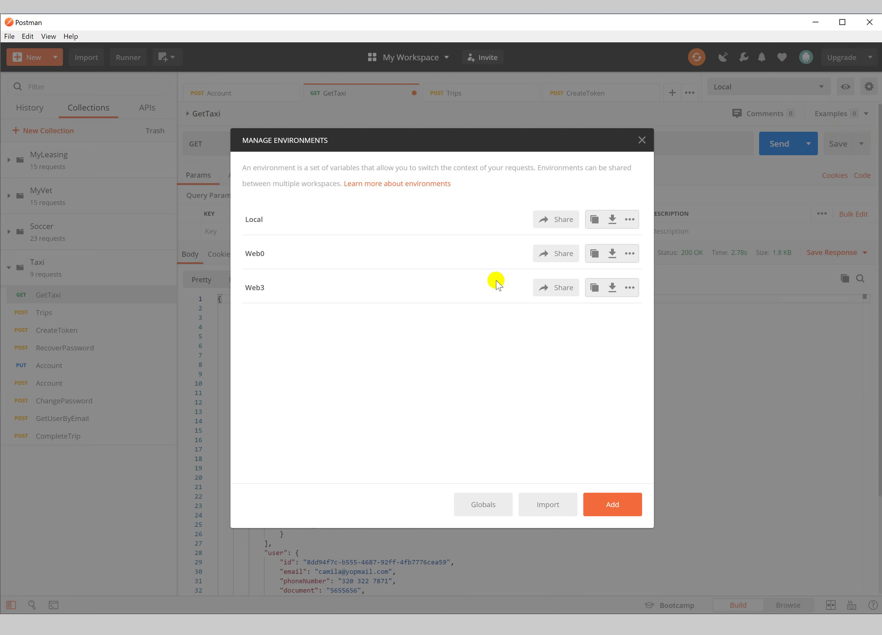
- In Postman, close the environment manager and make Web3 the active environment
click(638, 150)
click(642, 141)
click(821, 86)
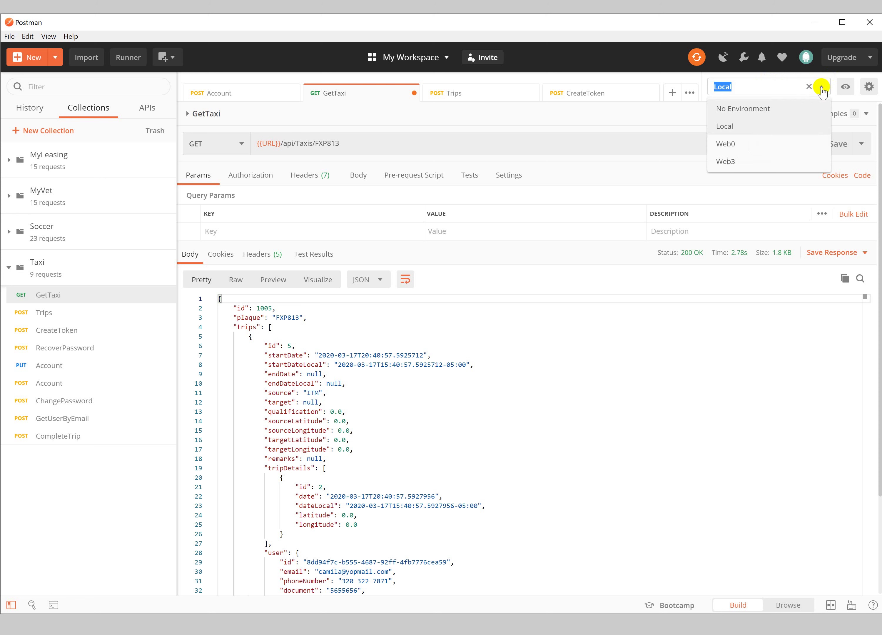
click(823, 89)
click(816, 93)
click(735, 163)
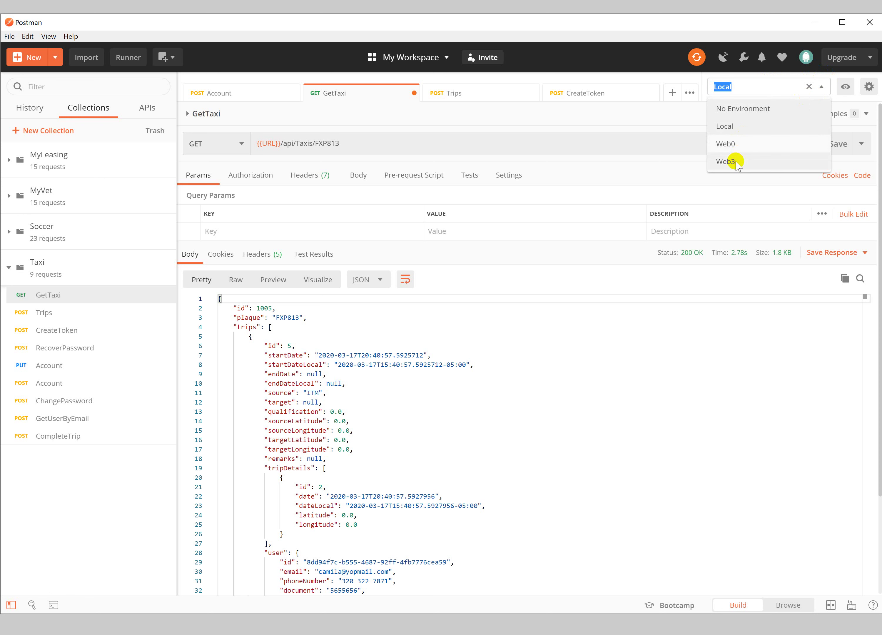
click(845, 91)
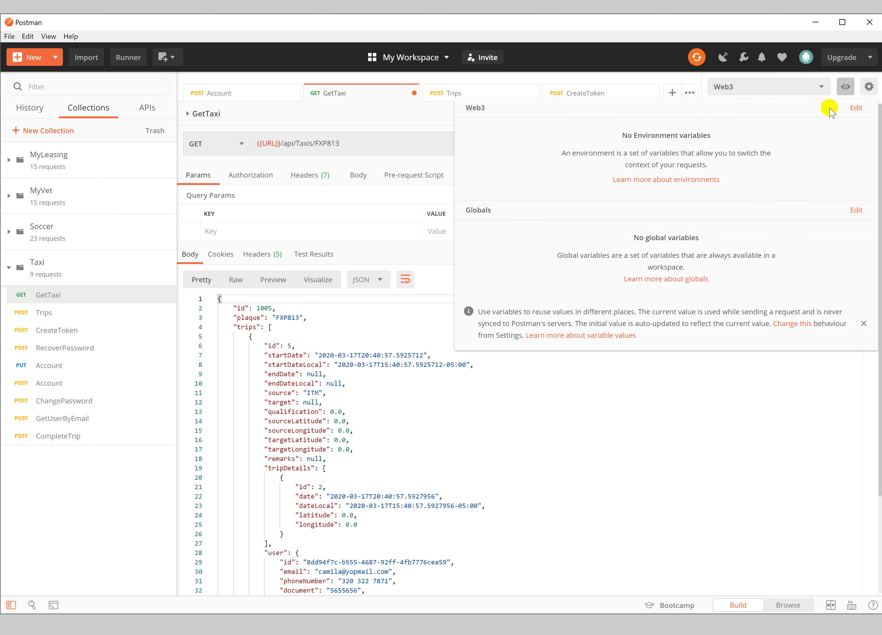
click(854, 114)
text(Web3)
click(280, 242)
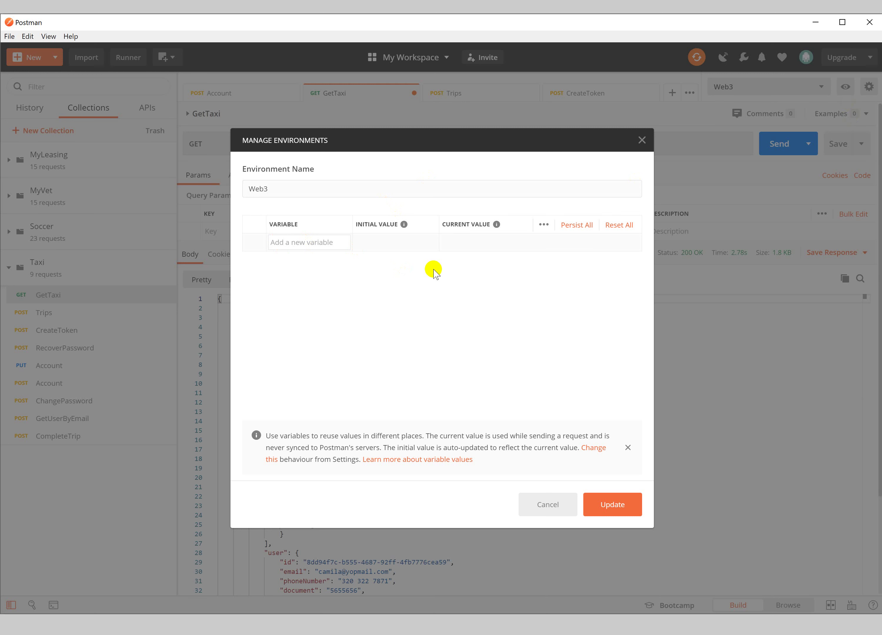
text(RL)
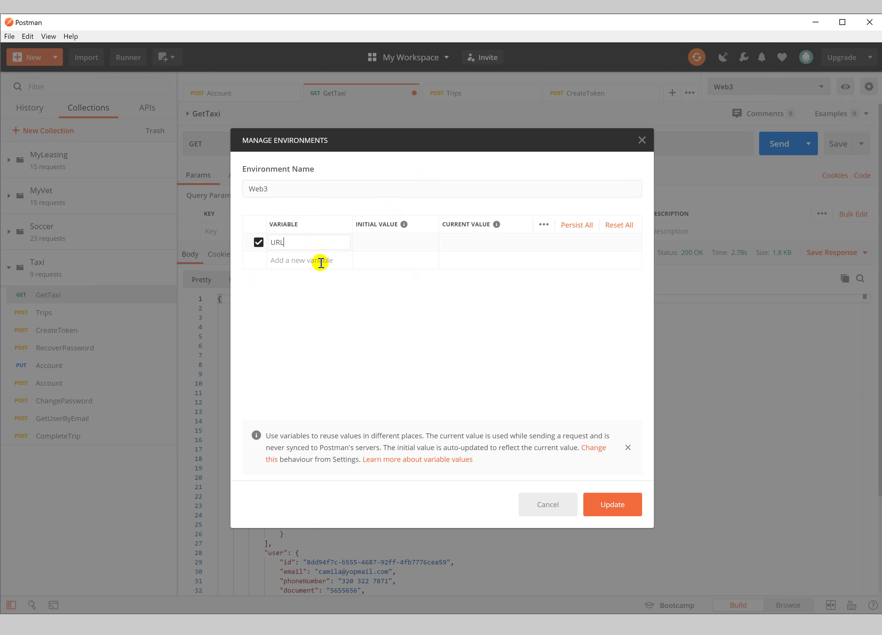
key(ctrl+v)
key(Tab)
click(320, 261)
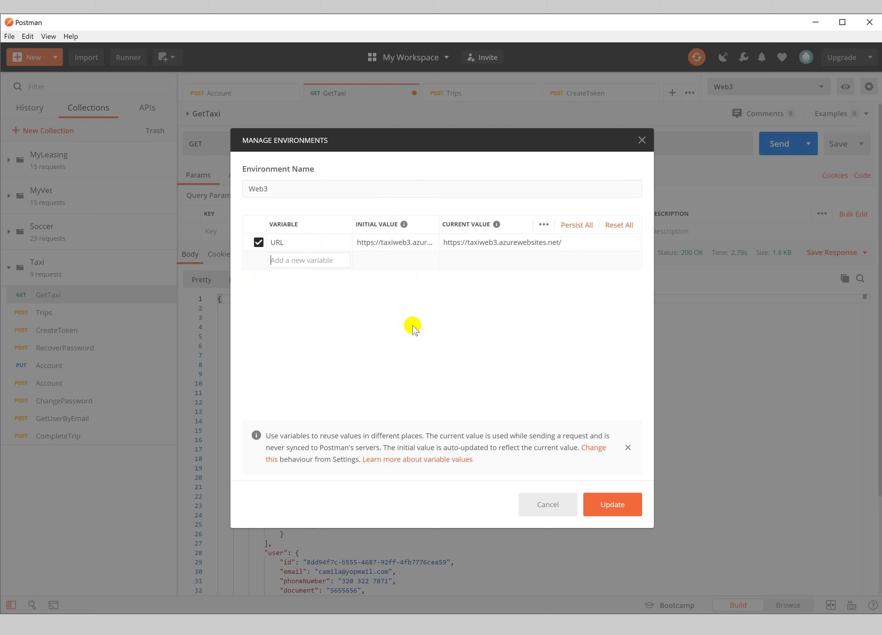
click(622, 507)
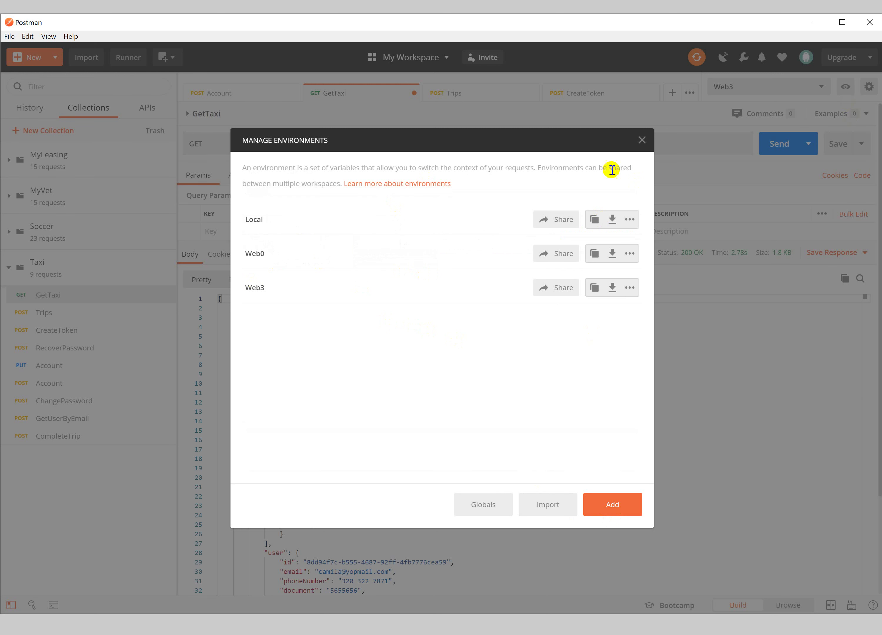
click(641, 140)
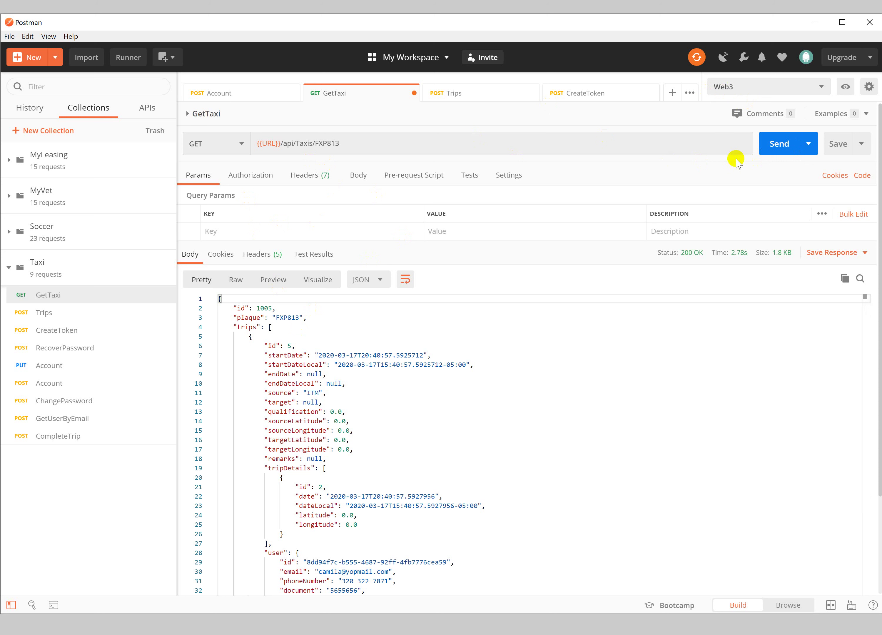
- Send the GetTaxi request using the Web3 environment and save the request
click(791, 149)
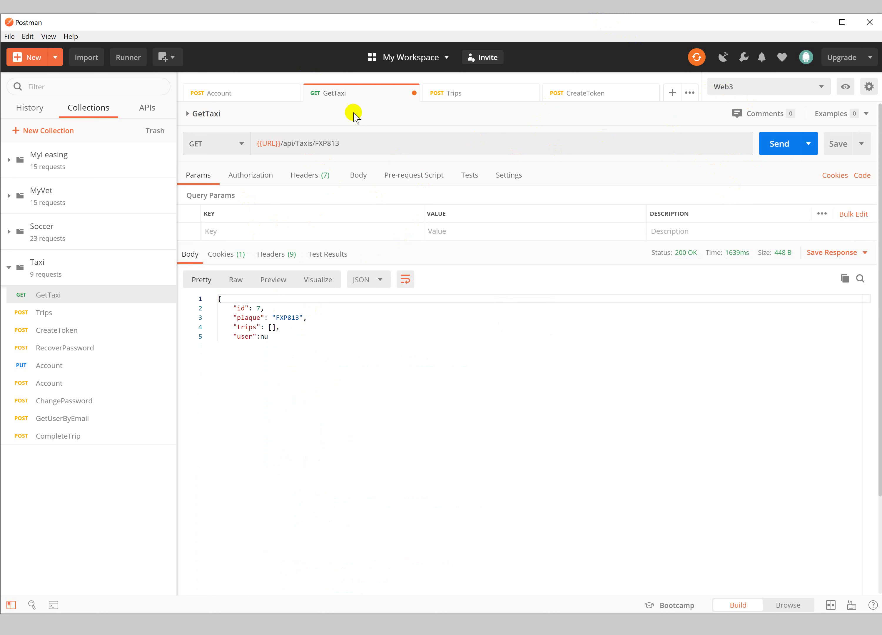
click(834, 146)
click(49, 288)
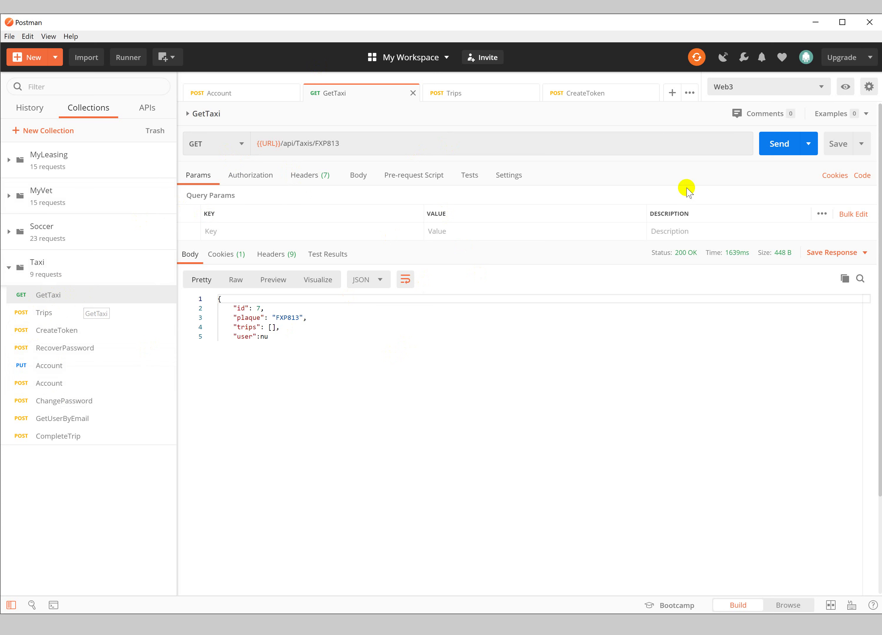
- Switch the active environment to Local and resend the GetTaxi request
click(823, 89)
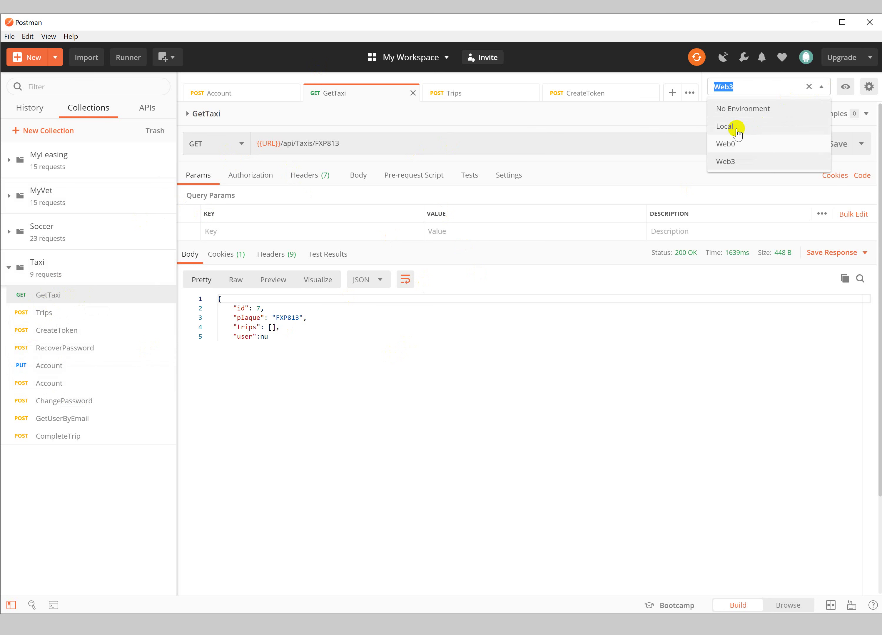
key(Escape)
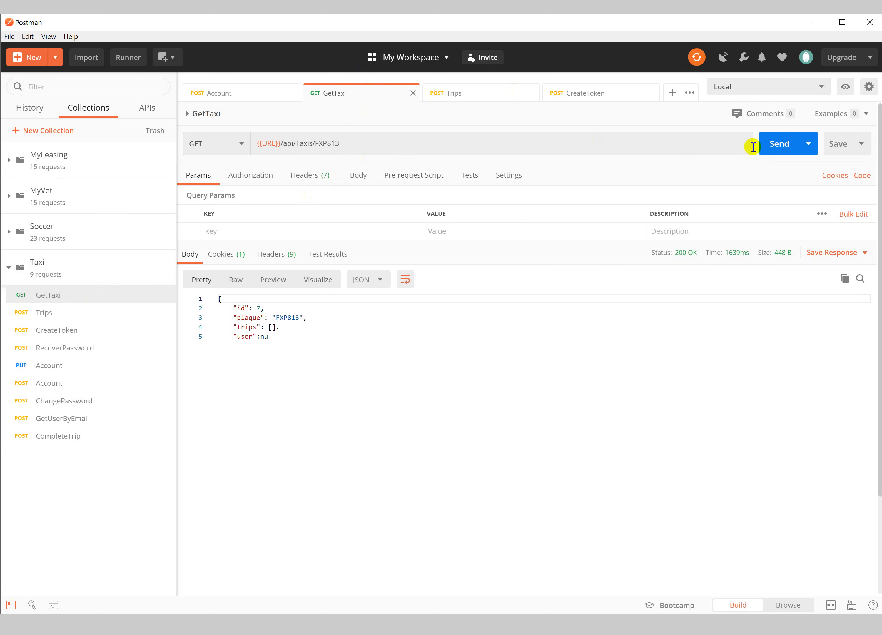
click(774, 147)
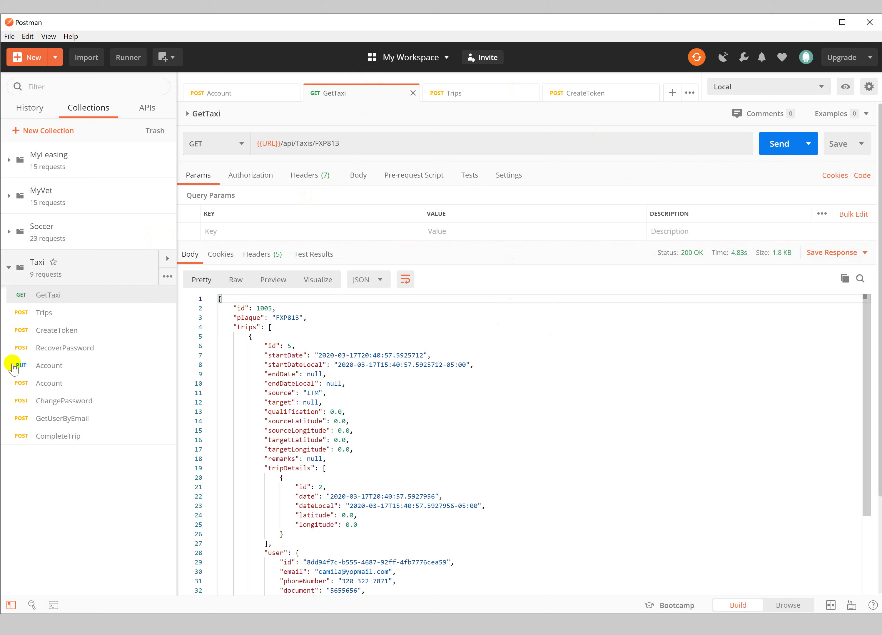
- Open the Trips request from the Taxi collection and send it using the Local environment
click(57, 317)
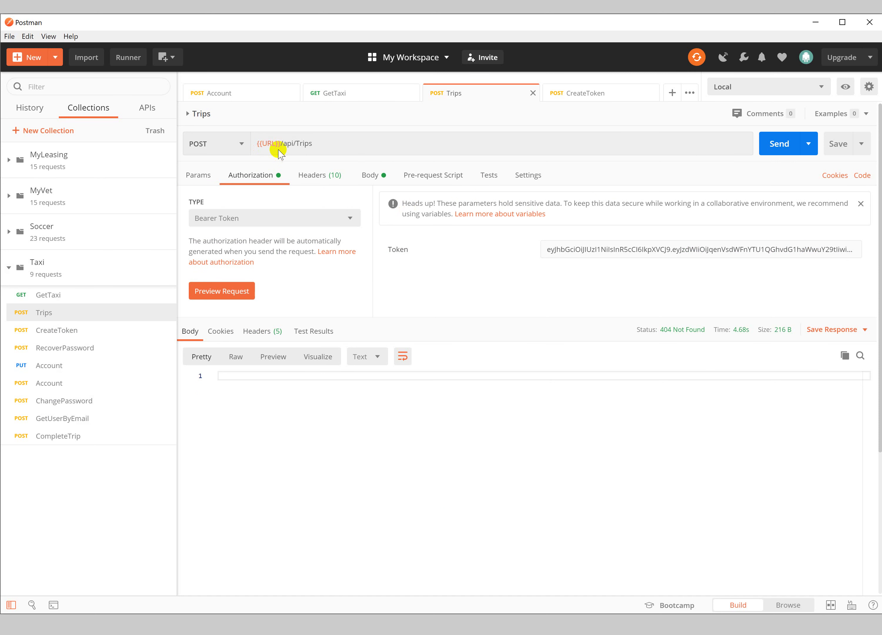
click(775, 147)
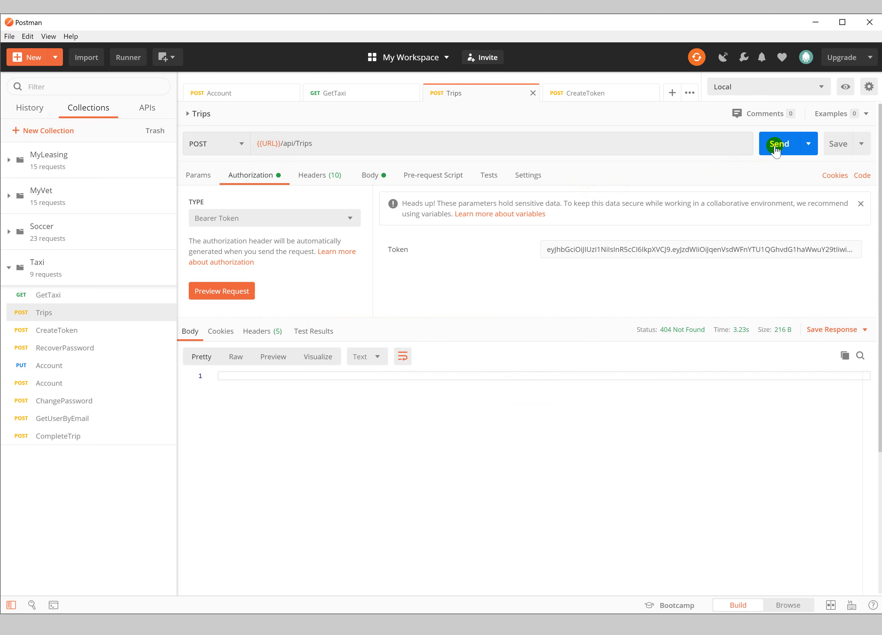
- Send the CreateToken request and copy the token value from its response
click(57, 330)
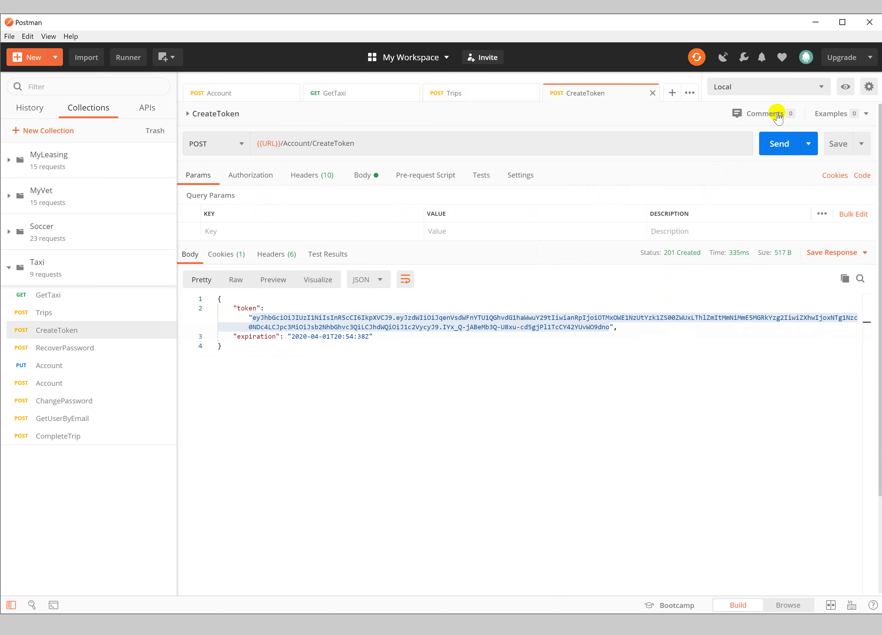
key(ctrl+Return)
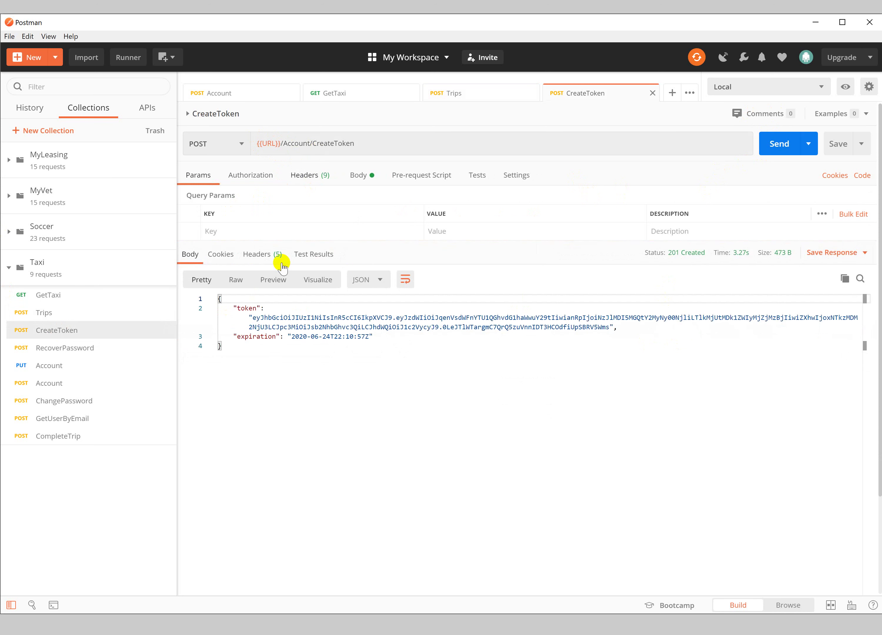
drag(256, 318, 611, 327)
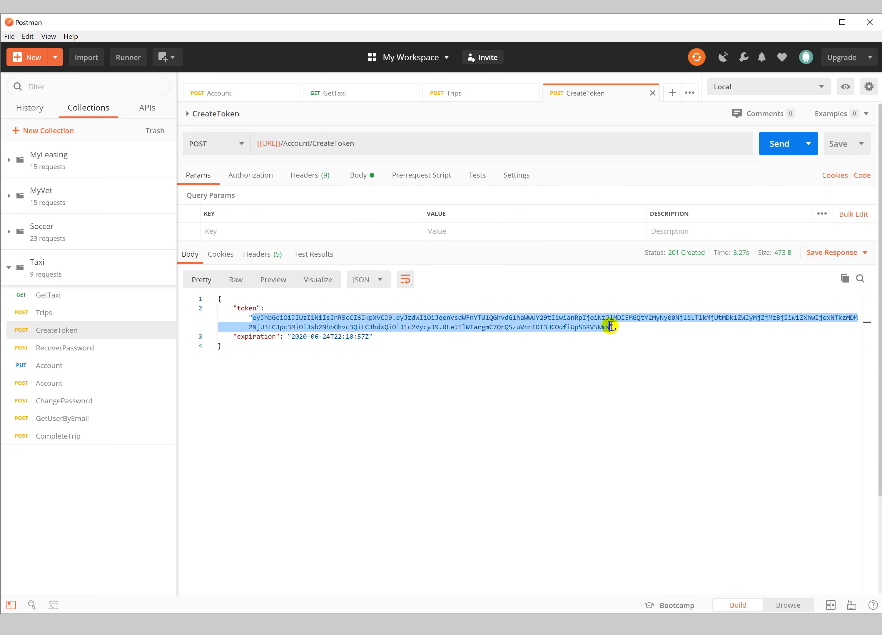
- Replace the Trips request's bearer token with the newly copied token and send the request
click(473, 94)
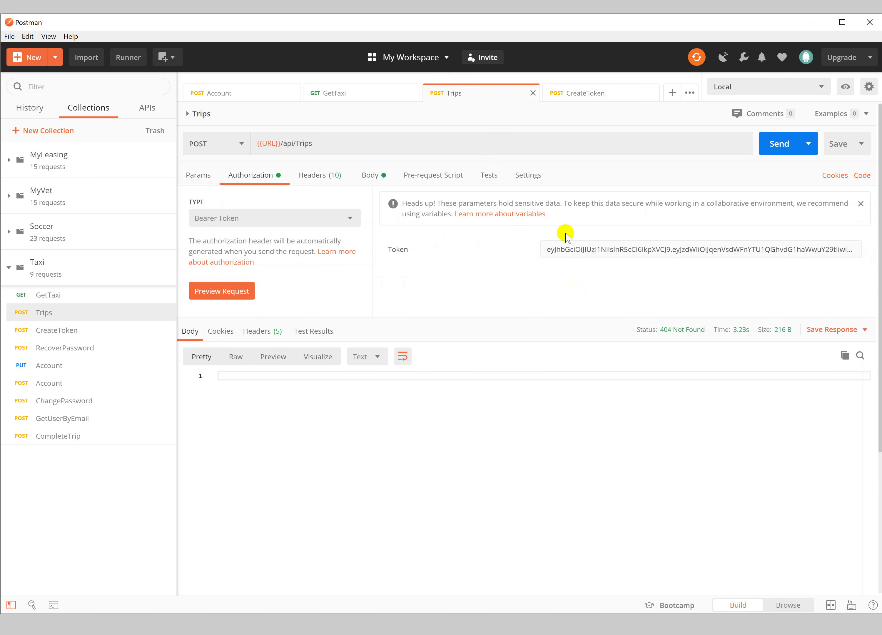
click(575, 249)
key(ctrl+a)
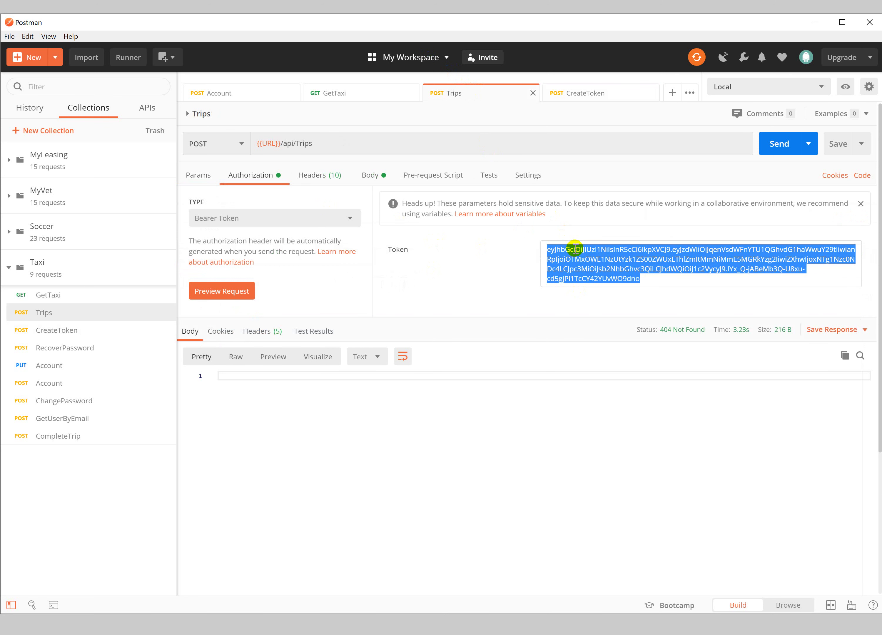
key(ctrl+v)
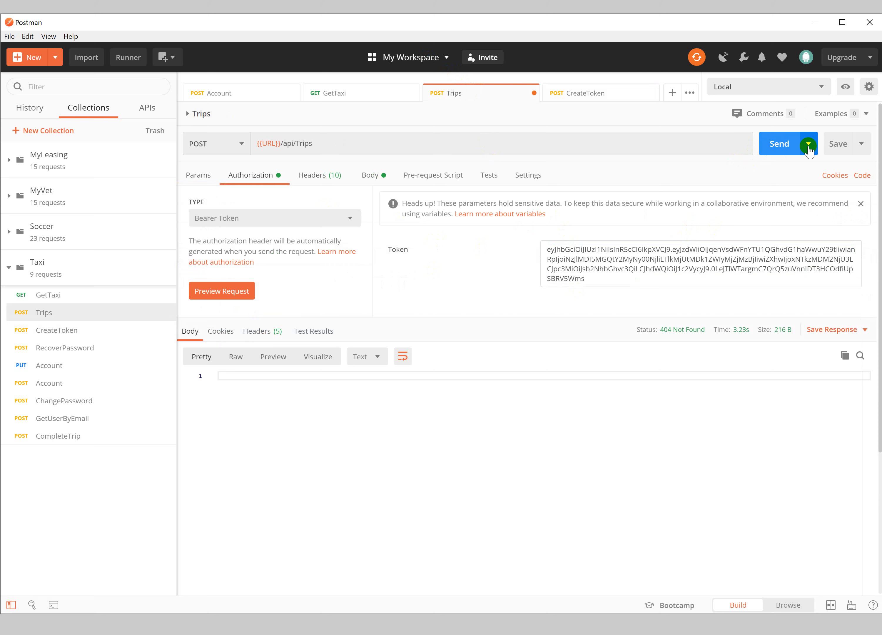
click(779, 146)
click(779, 144)
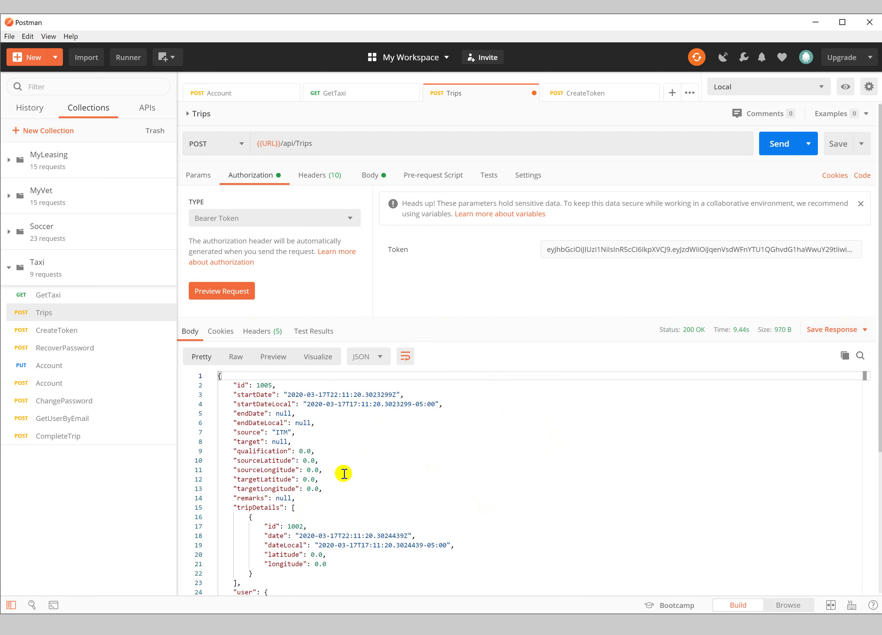
- Examine the Taxi collection's remaining requests, including the bodies of PUT Account, GetUserByEmail and CompleteTrip
click(64, 348)
click(69, 371)
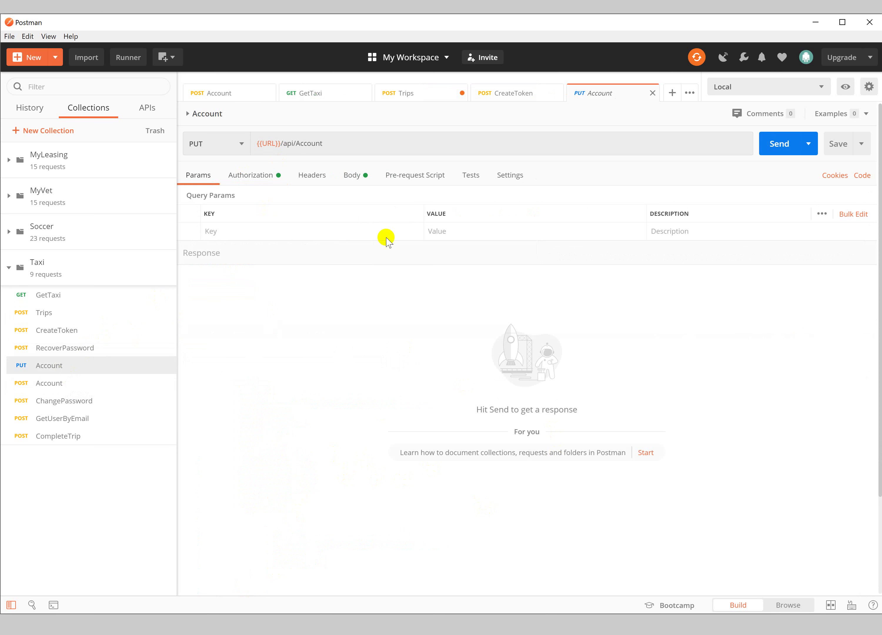
click(359, 175)
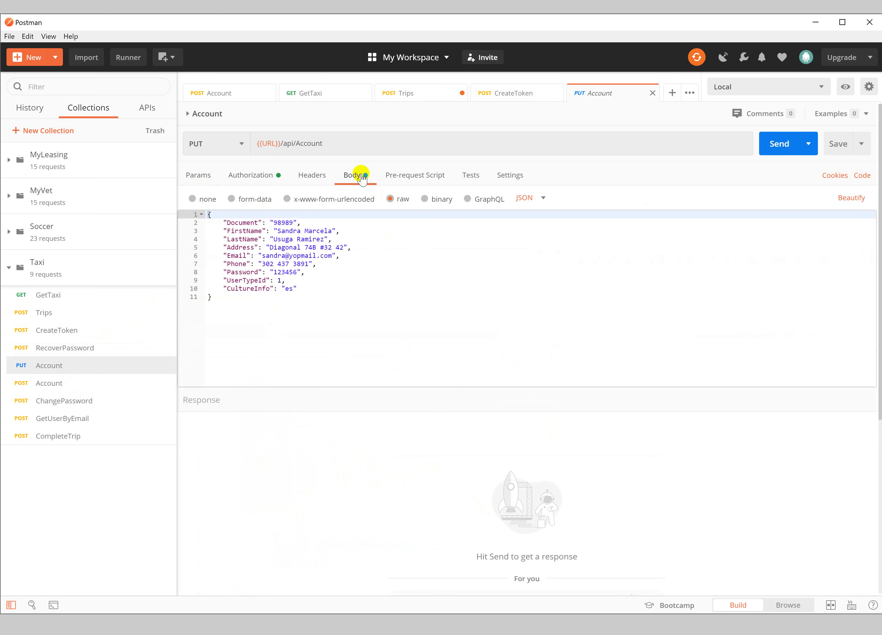
click(49, 383)
click(71, 403)
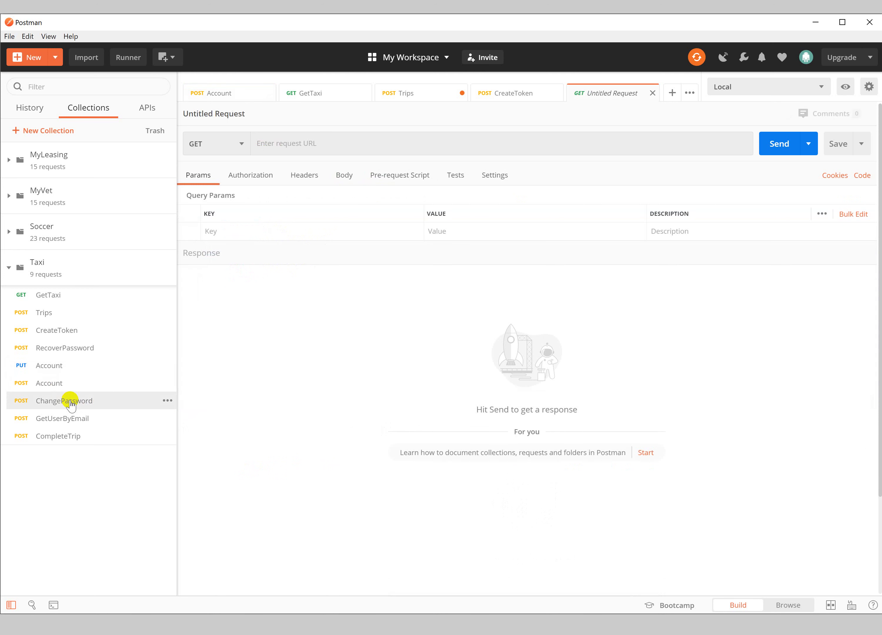
click(85, 419)
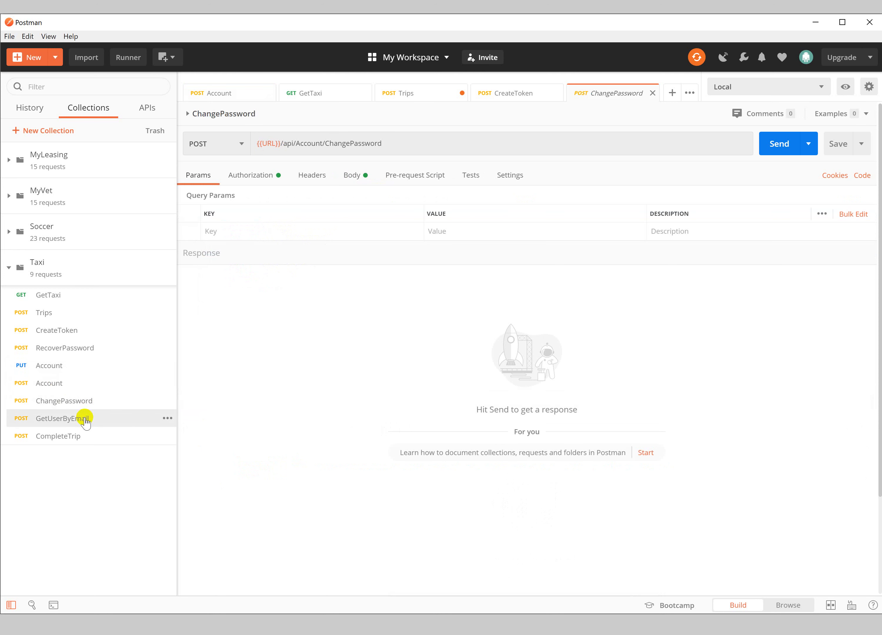
click(356, 184)
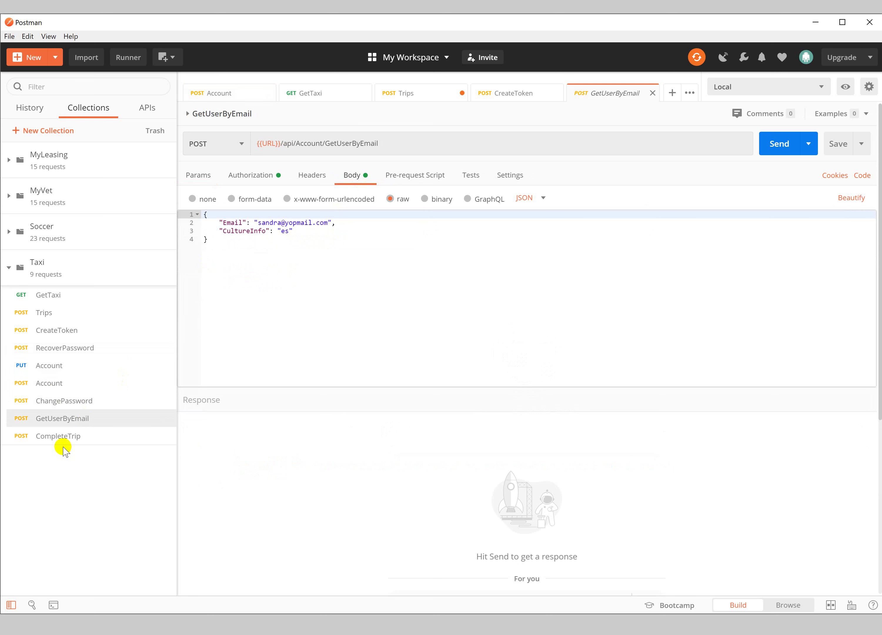
click(78, 438)
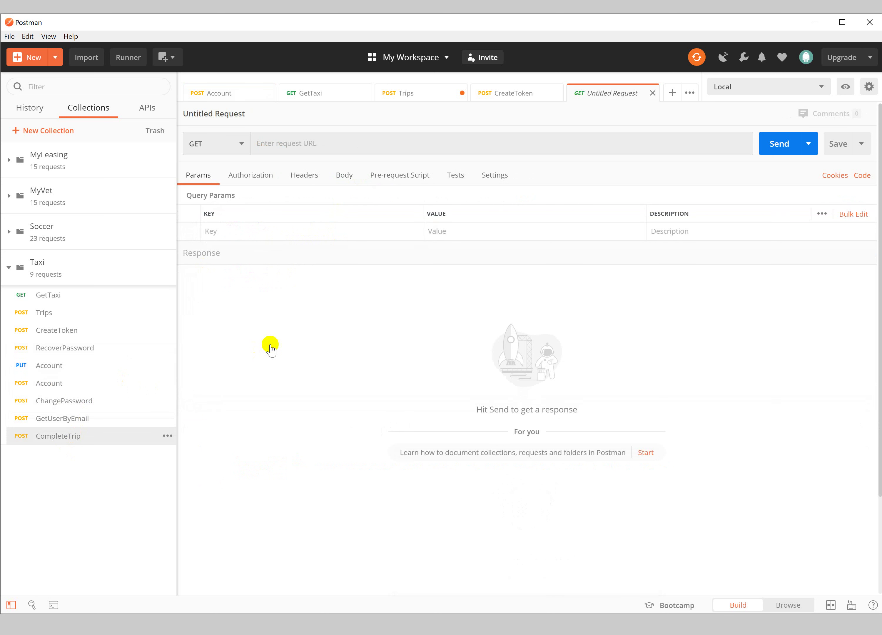
click(352, 184)
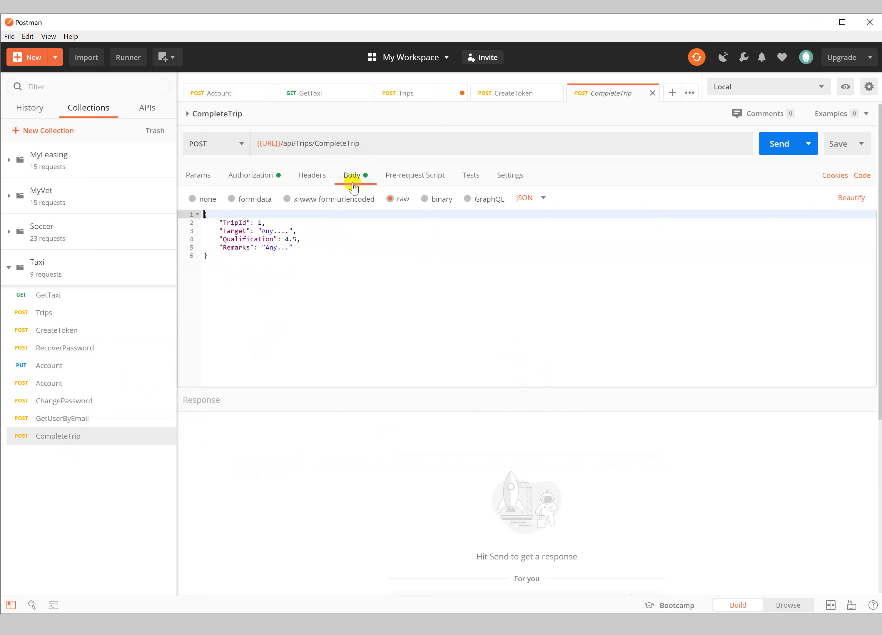
- Review the Trips request's JSON body, including its UserId variable, and resend the request
click(48, 313)
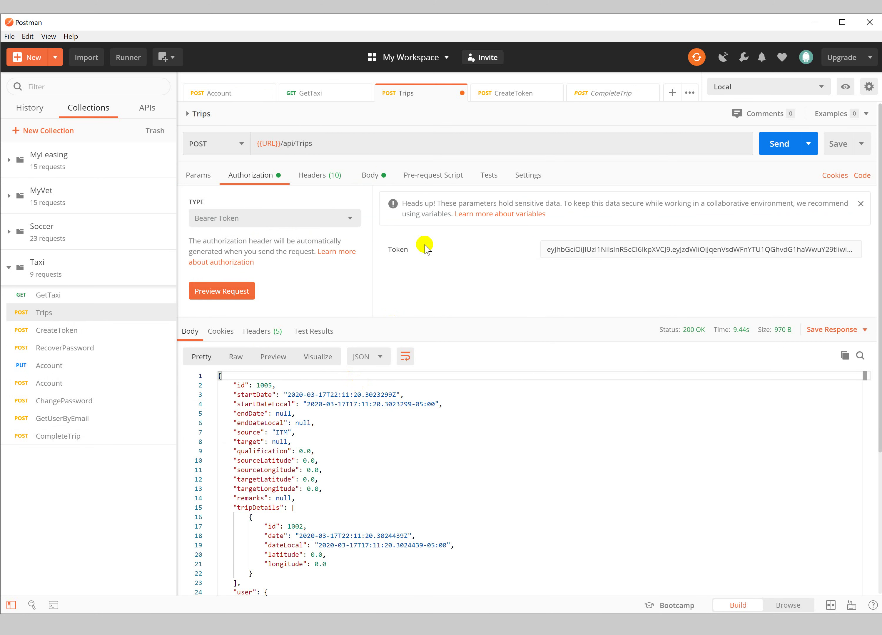
click(382, 179)
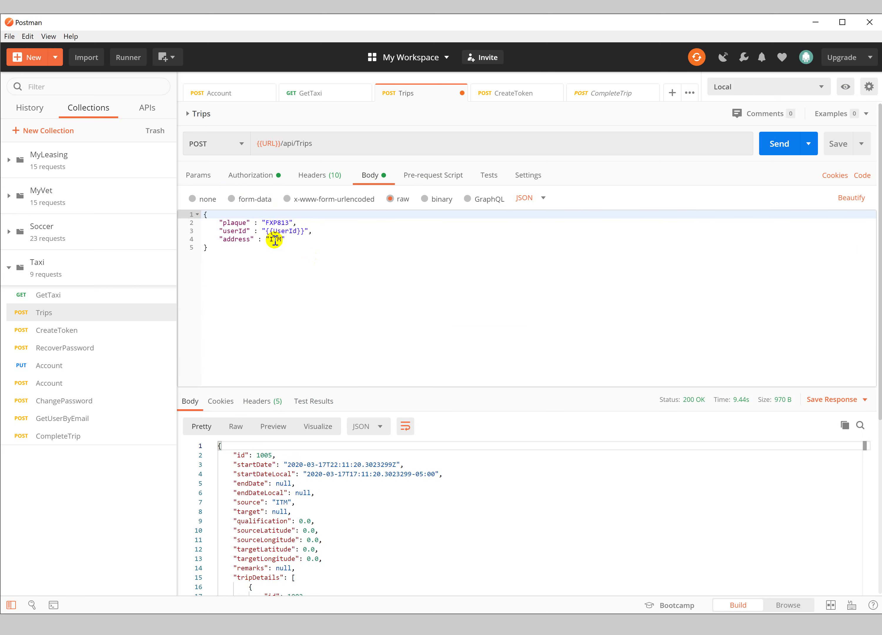
double_click(286, 233)
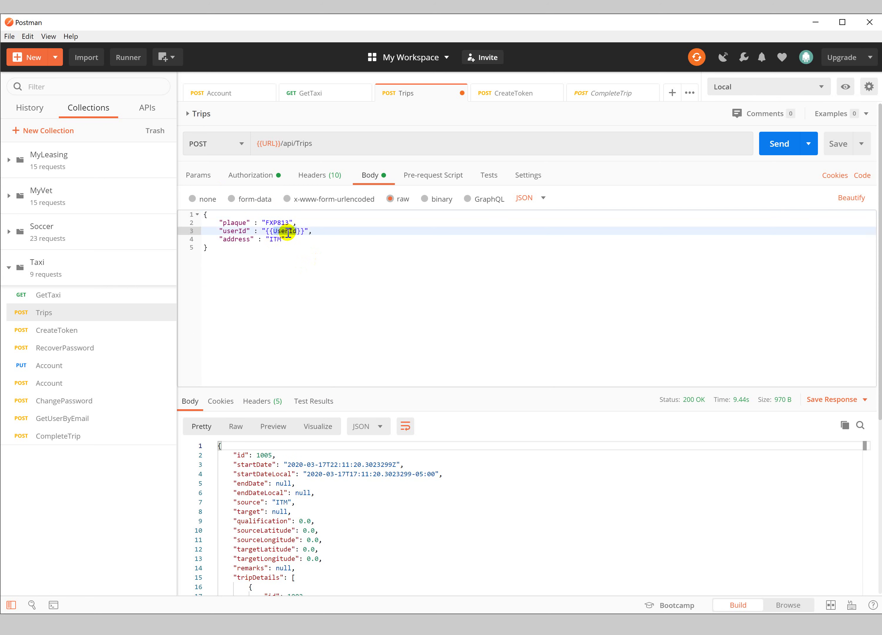
click(781, 145)
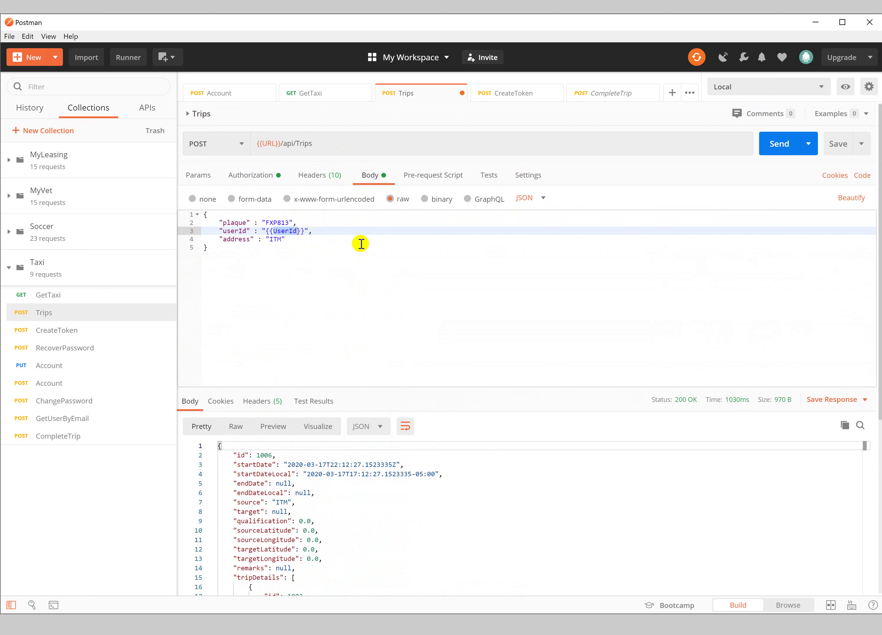
- Review the Trips request's plaque and UserId values, switch the environment to Web0 and send the request
drag(296, 231, 267, 231)
double_click(281, 222)
double_click(291, 232)
click(795, 87)
click(733, 141)
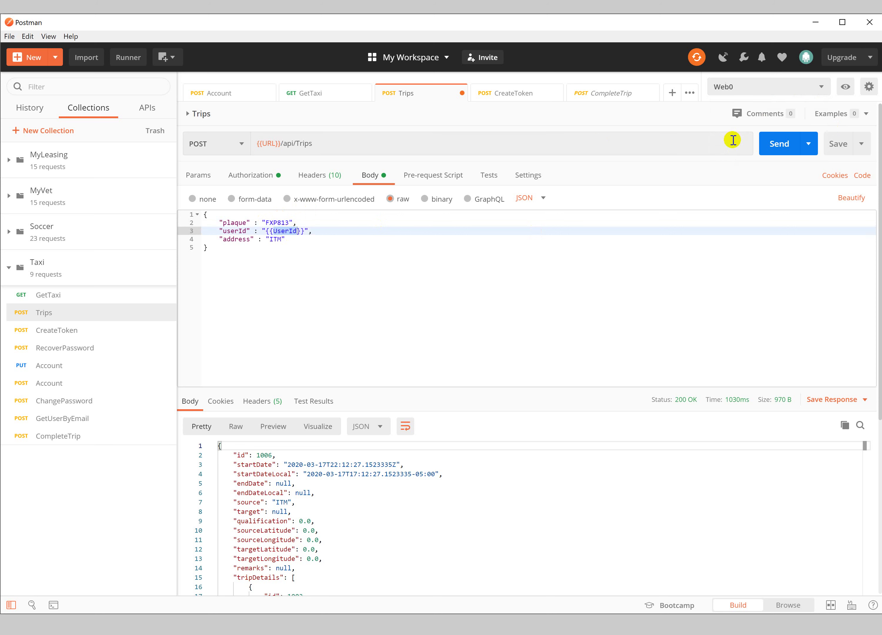
click(780, 148)
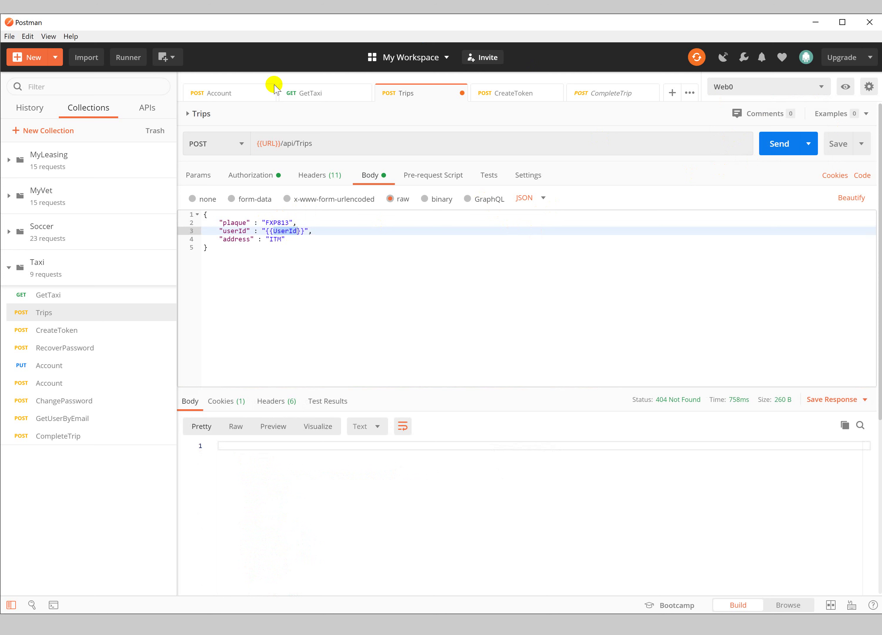
- Send the CreateToken request in the Web0 environment and resend the Trips request
click(527, 96)
click(772, 148)
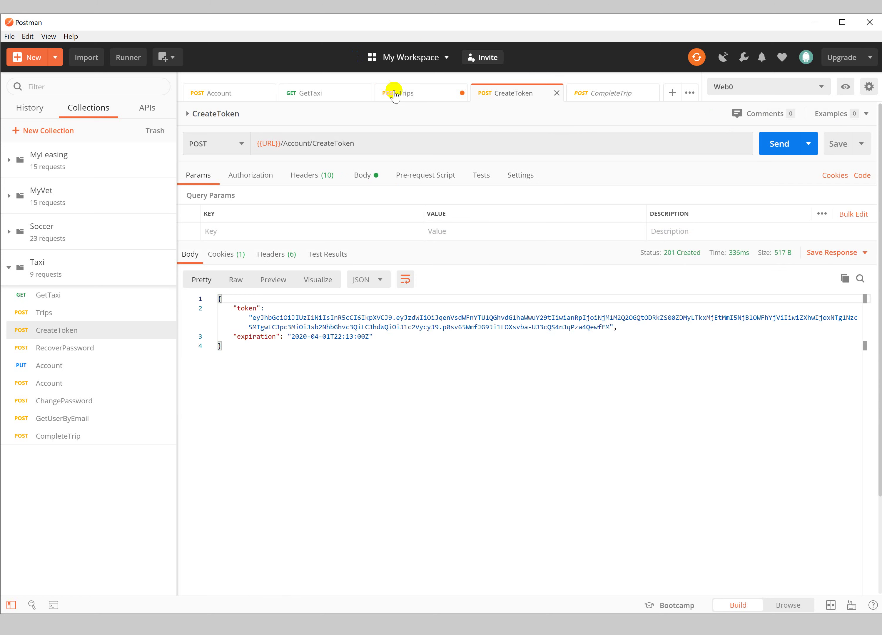
click(410, 91)
click(788, 148)
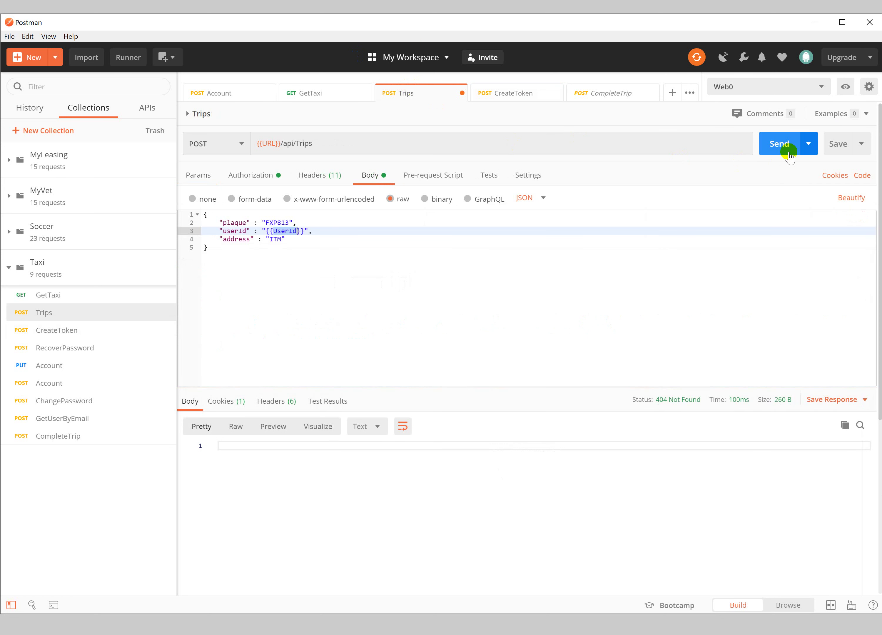
- Copy the token from the CreateToken response into the Trips request's bearer token field and resend Trips
click(502, 98)
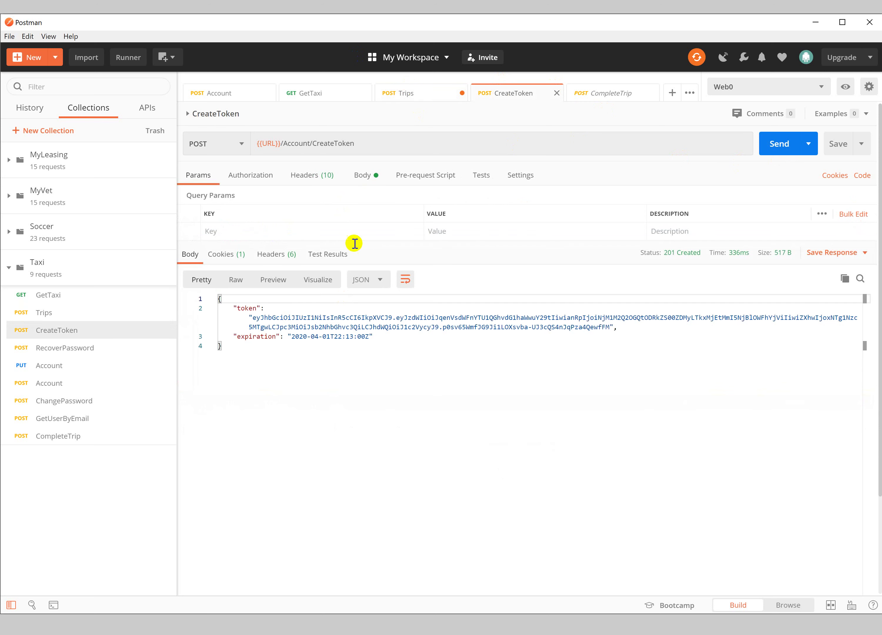
drag(252, 318, 611, 326)
key(ctrl+c)
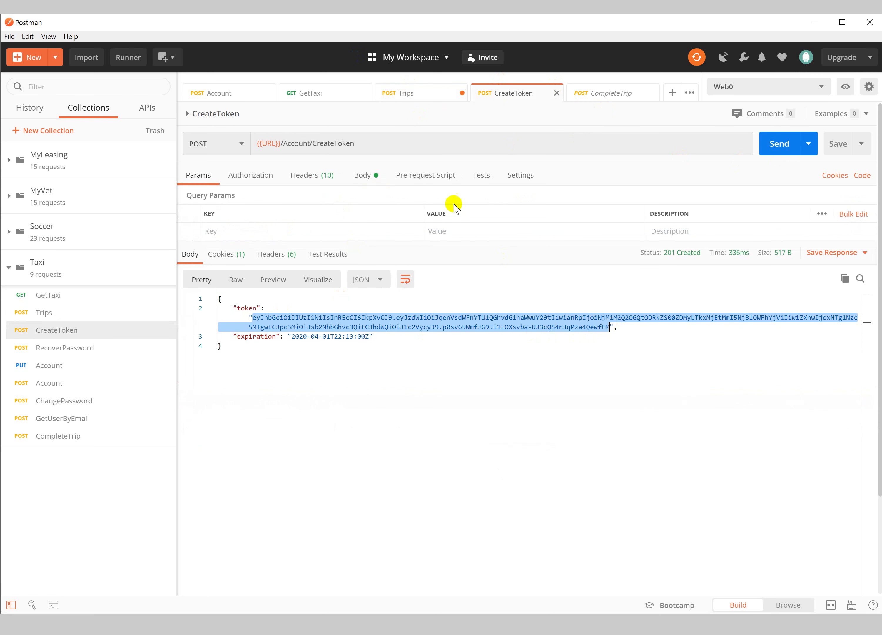
click(416, 95)
click(416, 95)
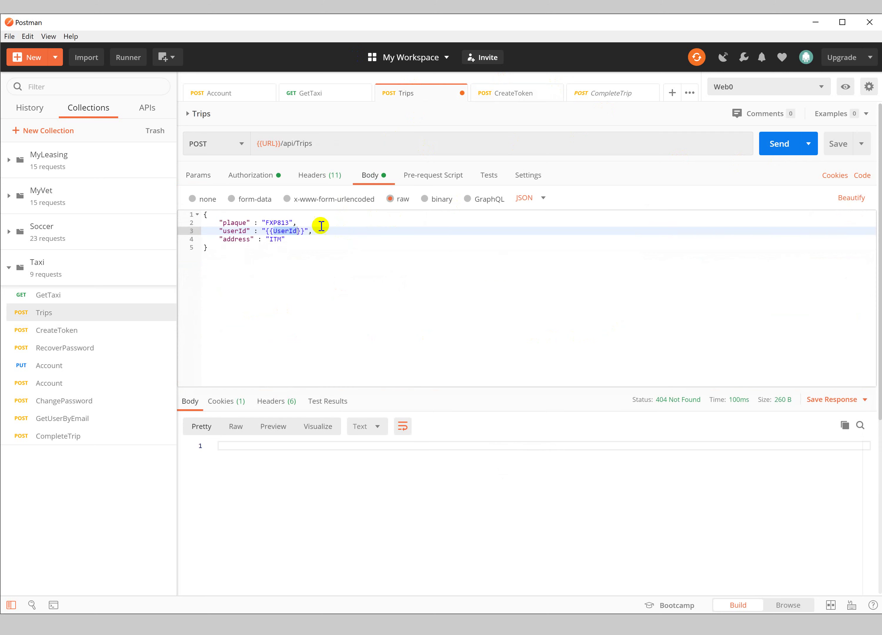
click(259, 175)
click(601, 250)
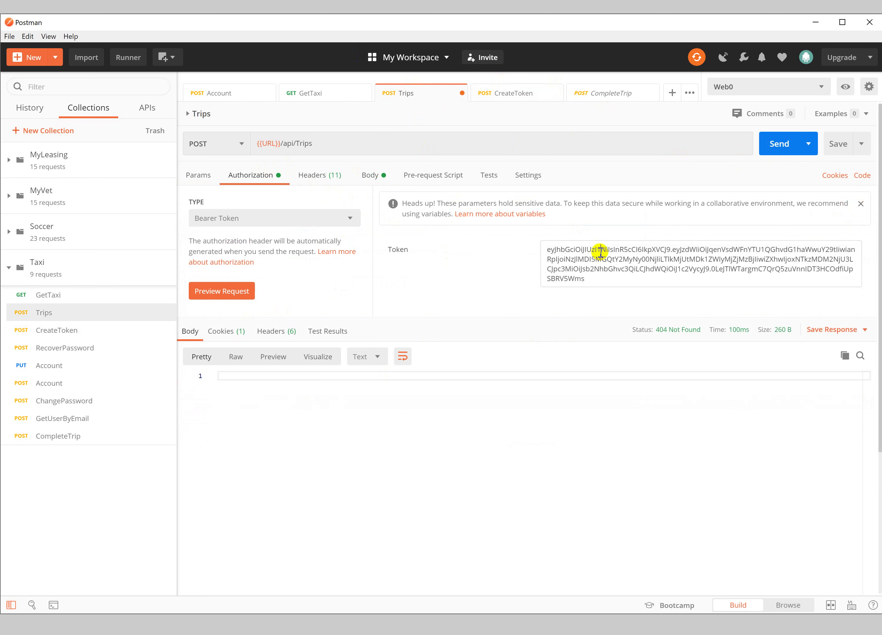
triple_click(601, 251)
key(ctrl+v)
click(779, 145)
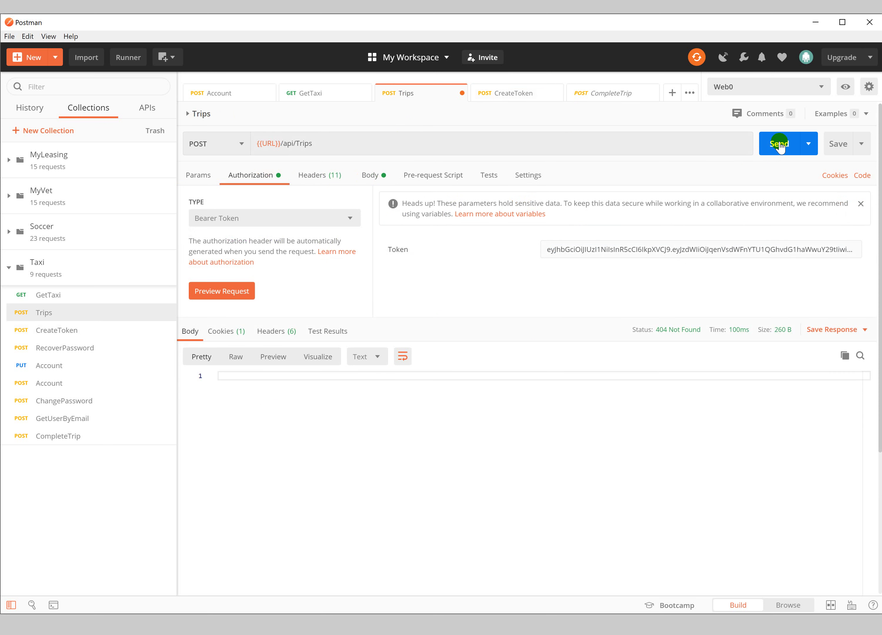
click(779, 145)
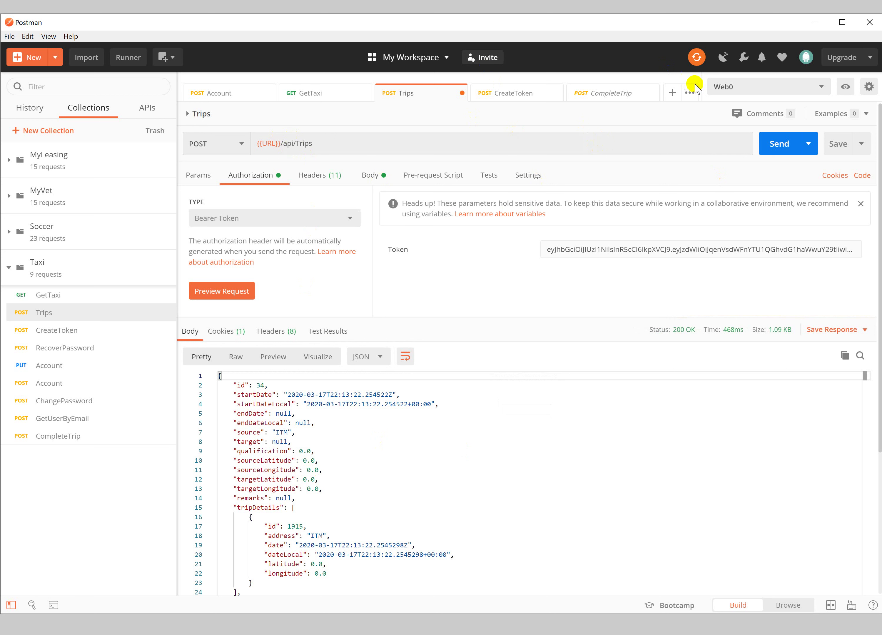
- Switch the environment to Web3 and send the Trips request against it
click(822, 89)
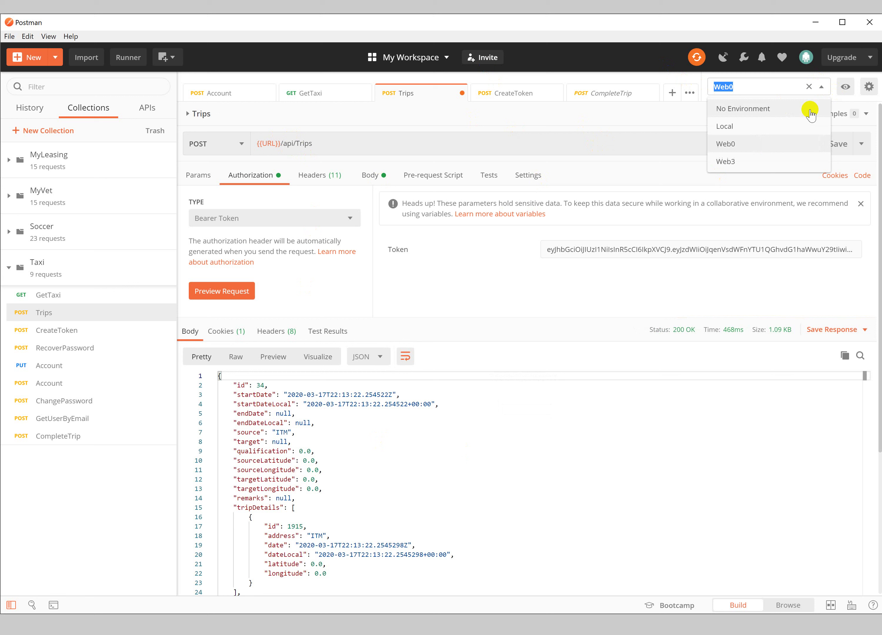
click(743, 162)
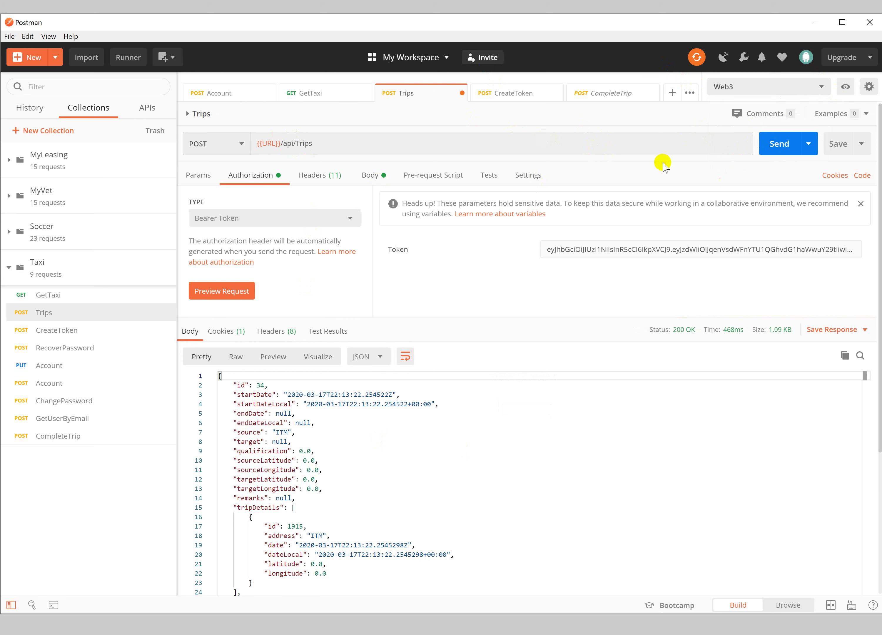
click(779, 145)
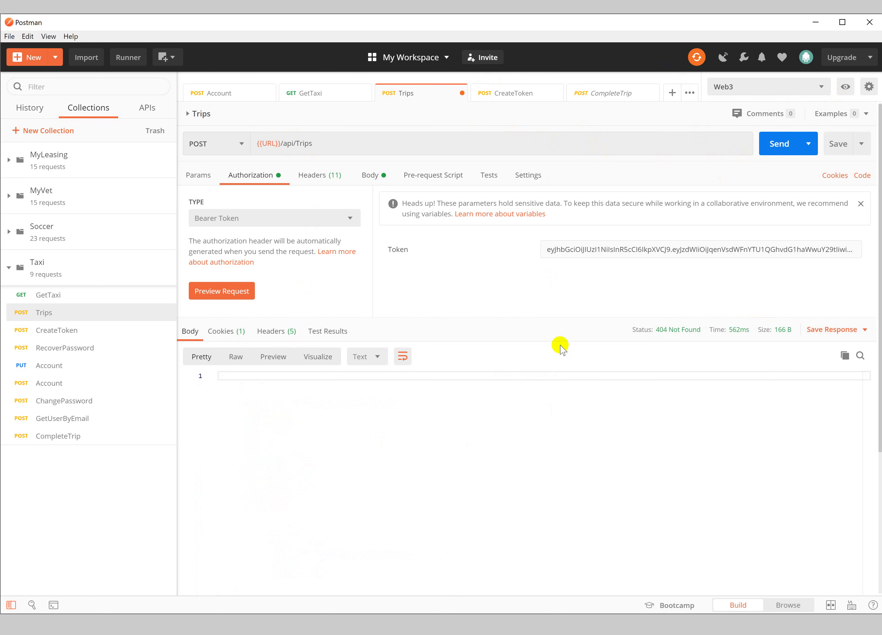
- Send the CreateToken request in the Web3 environment and check the login credentials in its request body
click(515, 90)
click(776, 156)
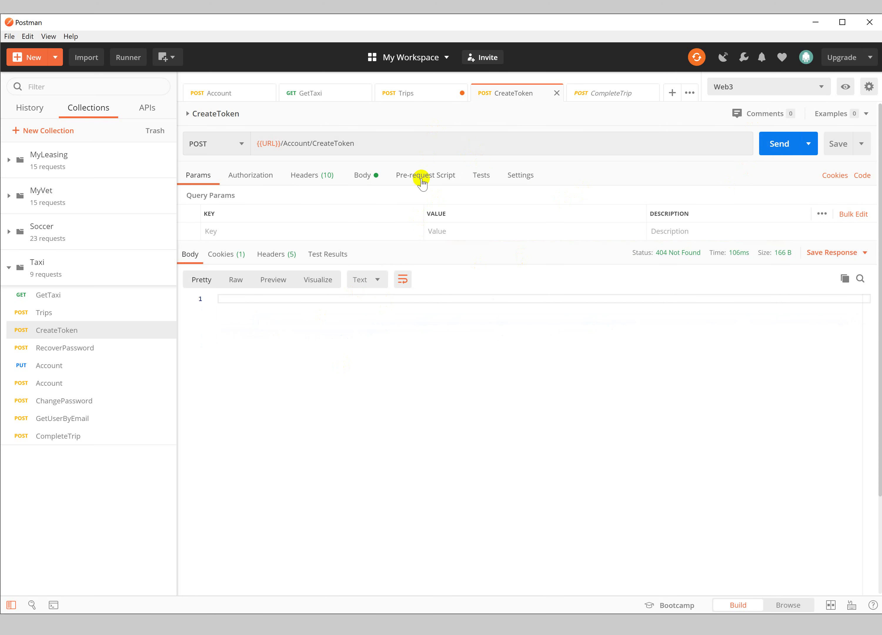
click(364, 177)
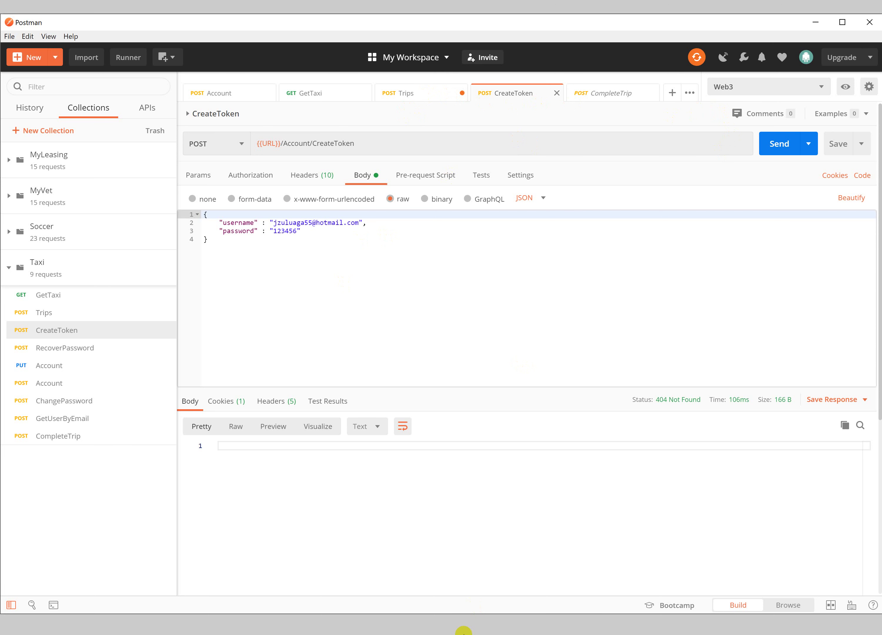
- Switch to Chrome and open the Azure portal in a new tab
click(463, 630)
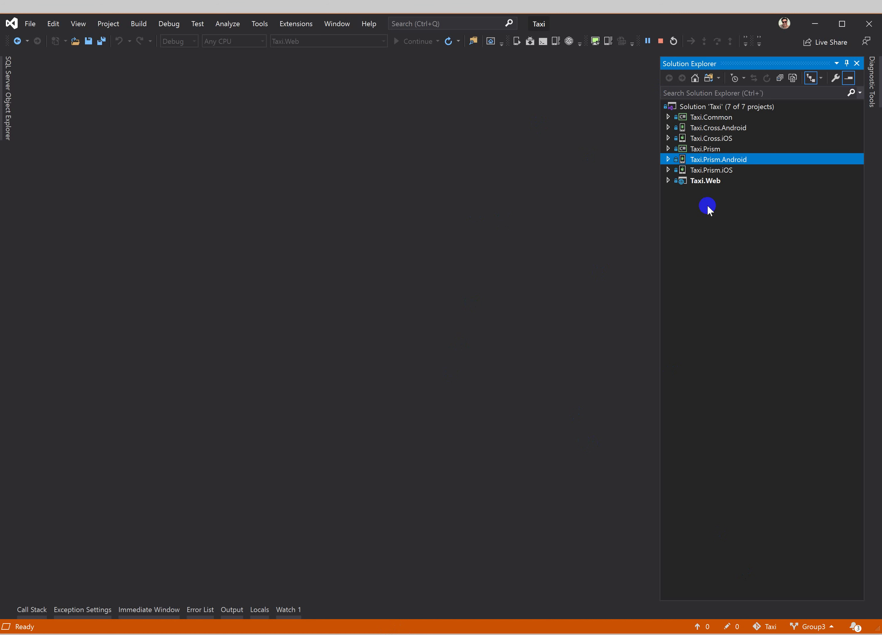
click(721, 631)
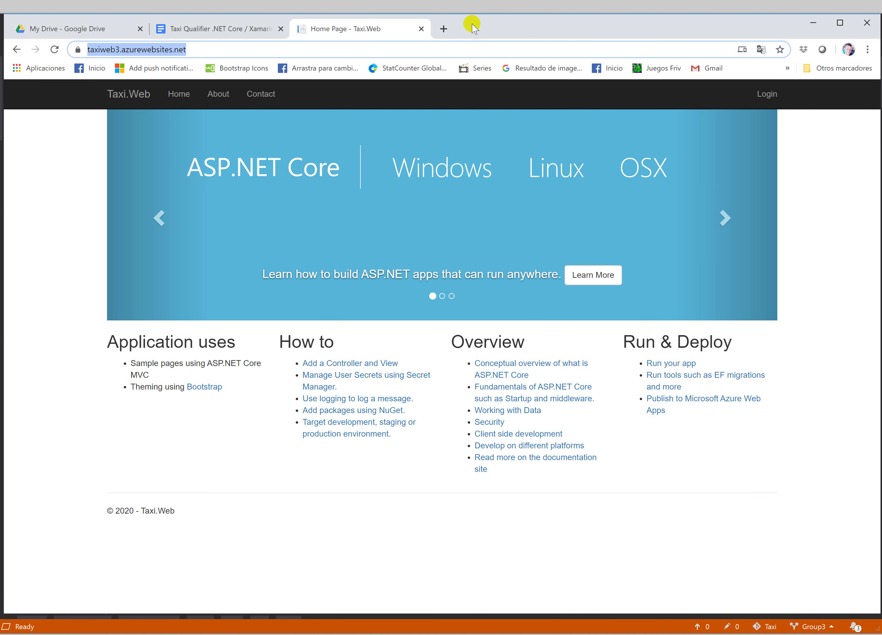
click(443, 28)
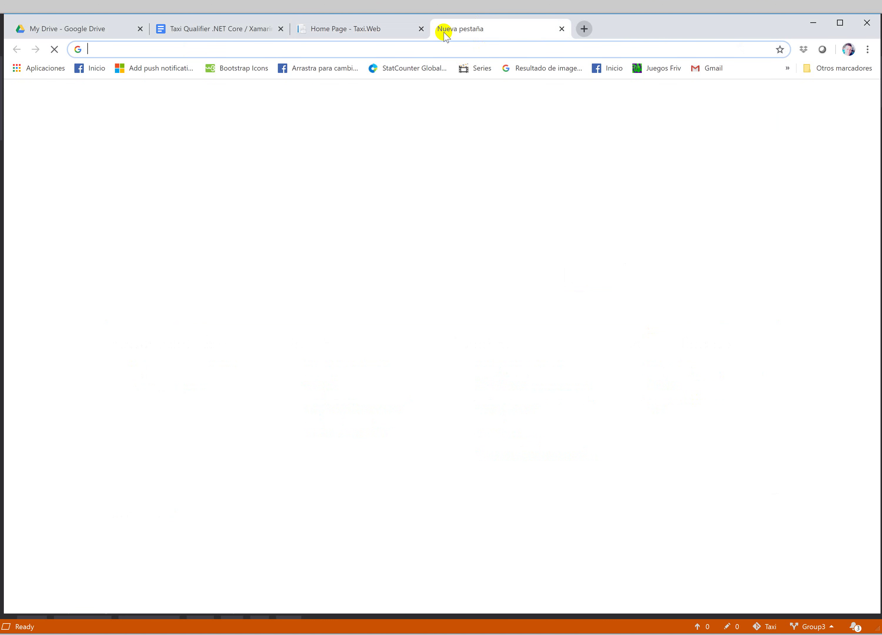
text(por)
key(Return)
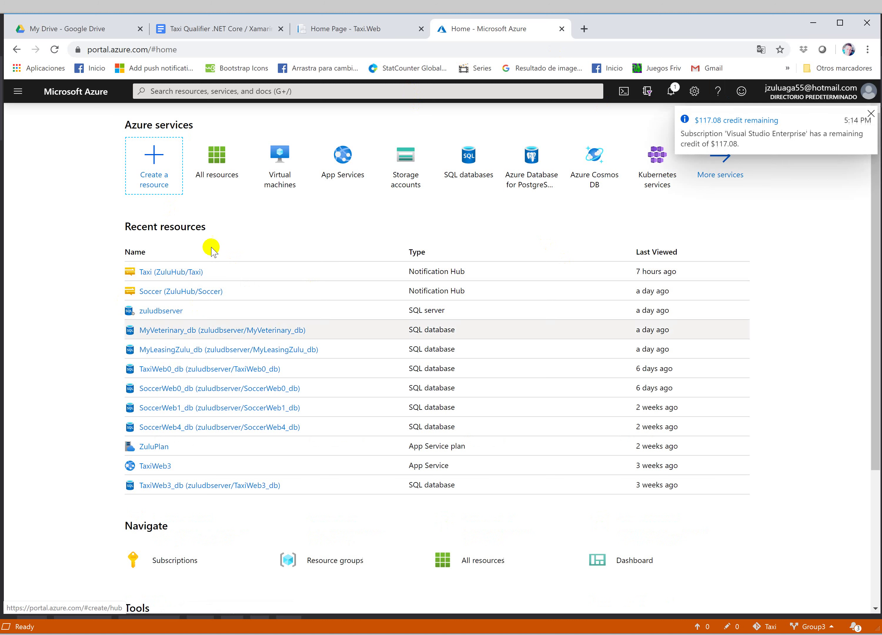
- Open the zuludbserver SQL server's overview and open its TaxiWeb3_db database
click(171, 313)
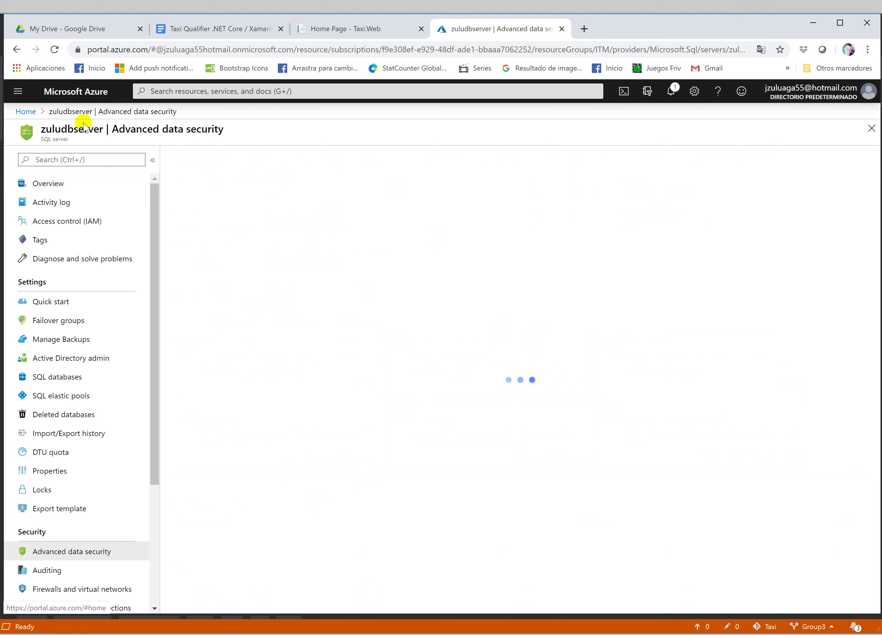
click(16, 52)
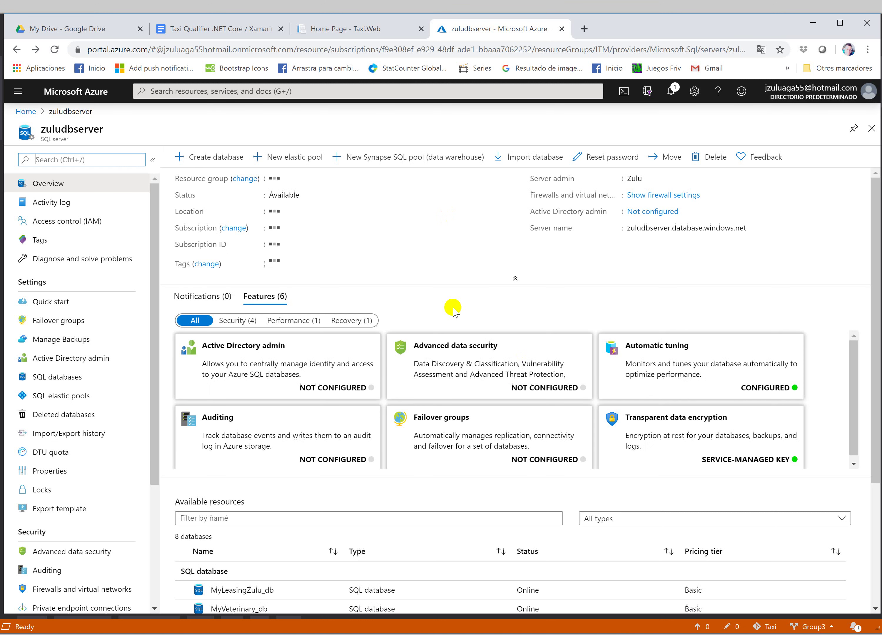
scroll(508, 374, down, 1)
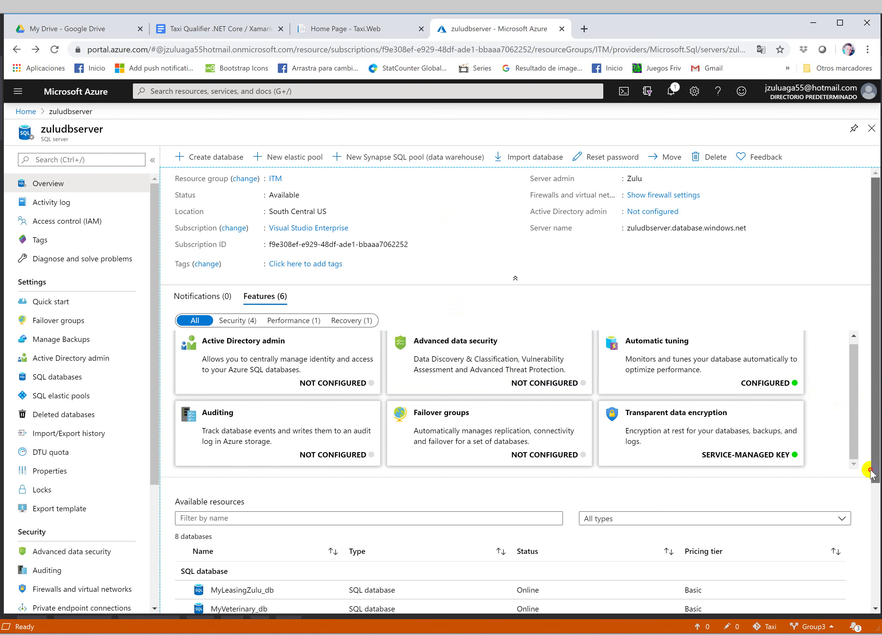
scroll(868, 467, down, 5)
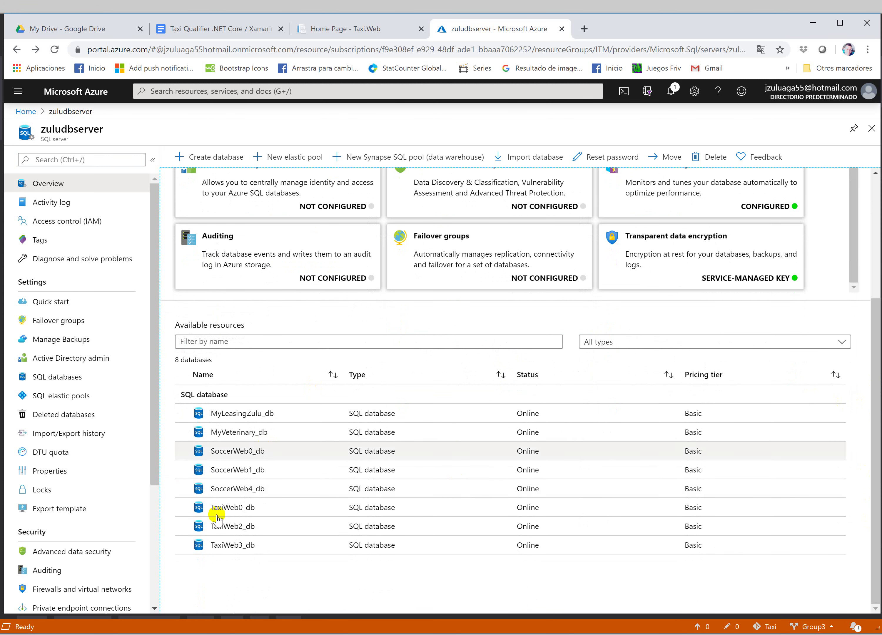
click(231, 546)
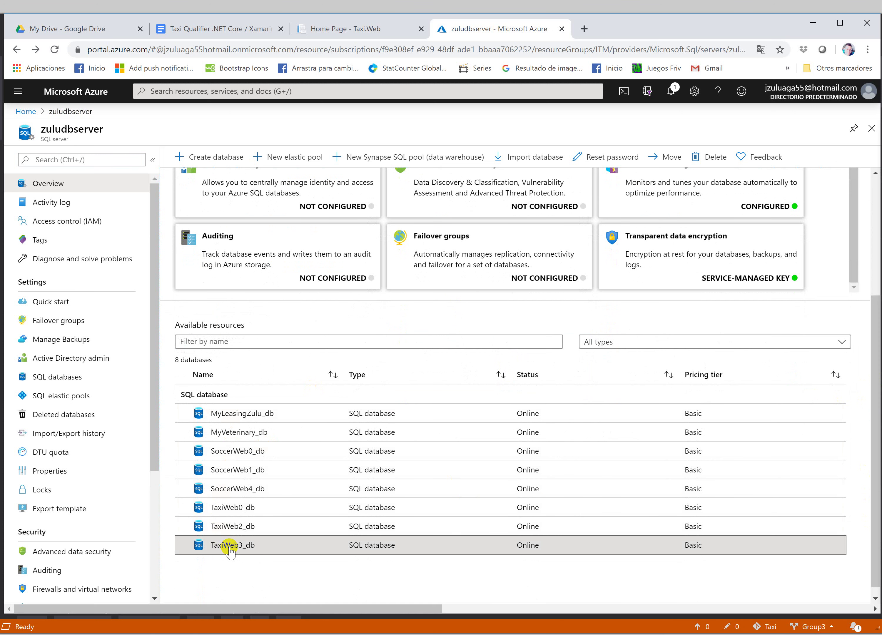
click(231, 546)
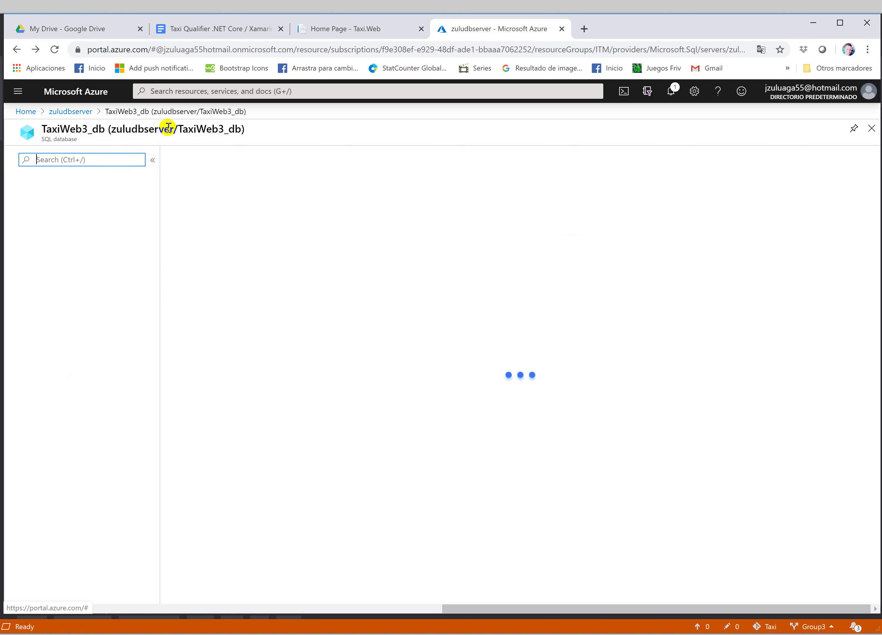
- Delete the TaxiWeb3_db database, confirming the deletion with its copied name
double_click(240, 129)
key(ctrl+c)
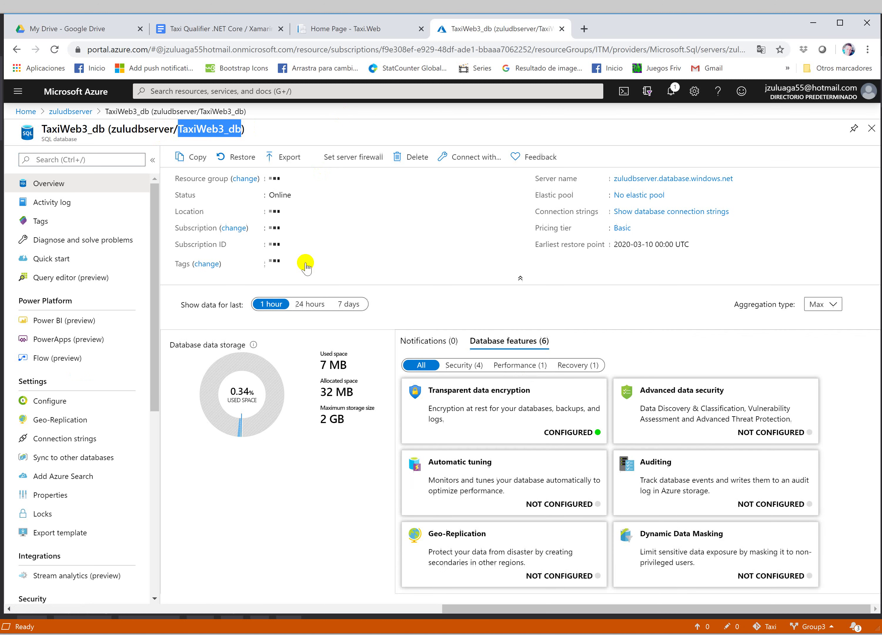
click(417, 157)
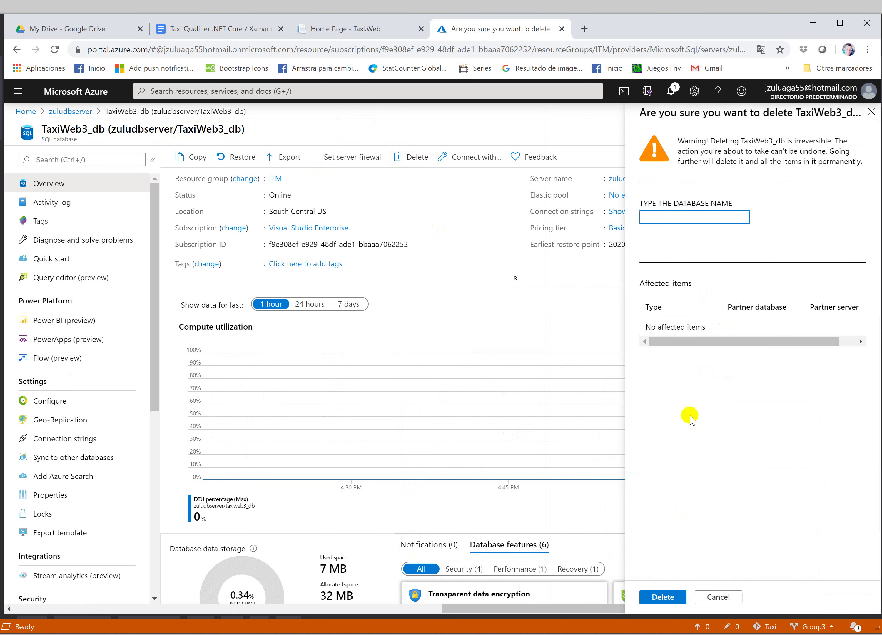
click(676, 217)
key(ctrl+v)
click(664, 598)
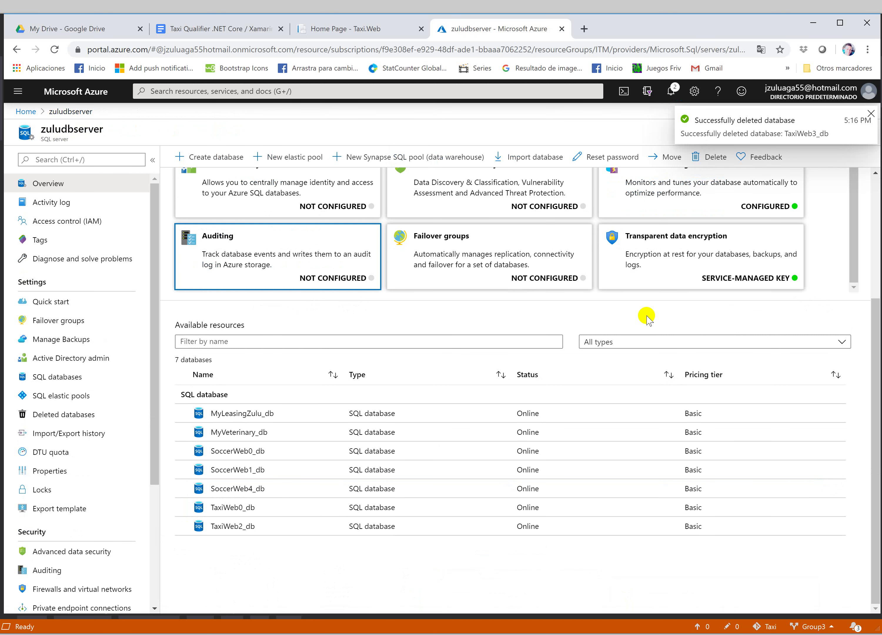
- Start creating a new SQL database on zuludbserver and name it TaxiWeb3_db
click(214, 159)
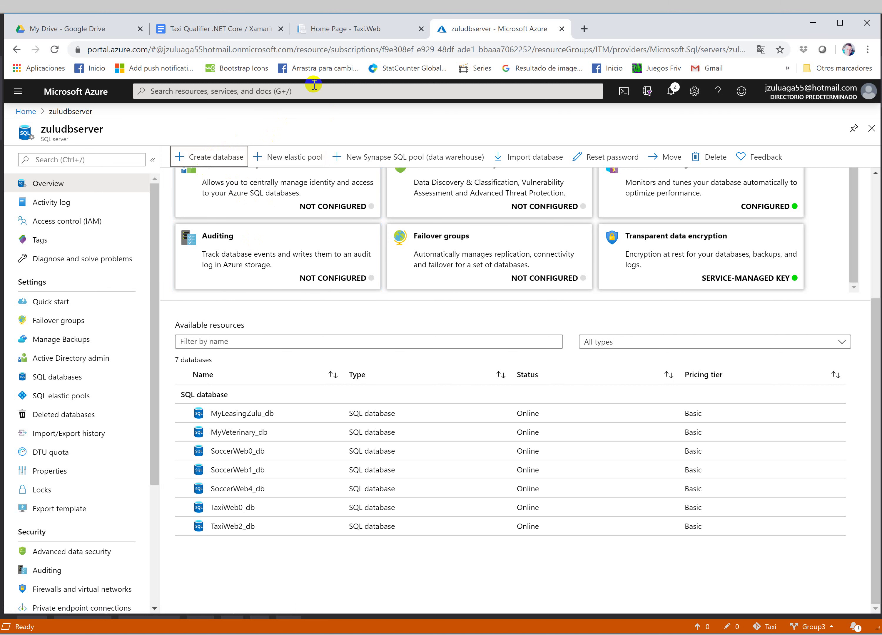
click(244, 153)
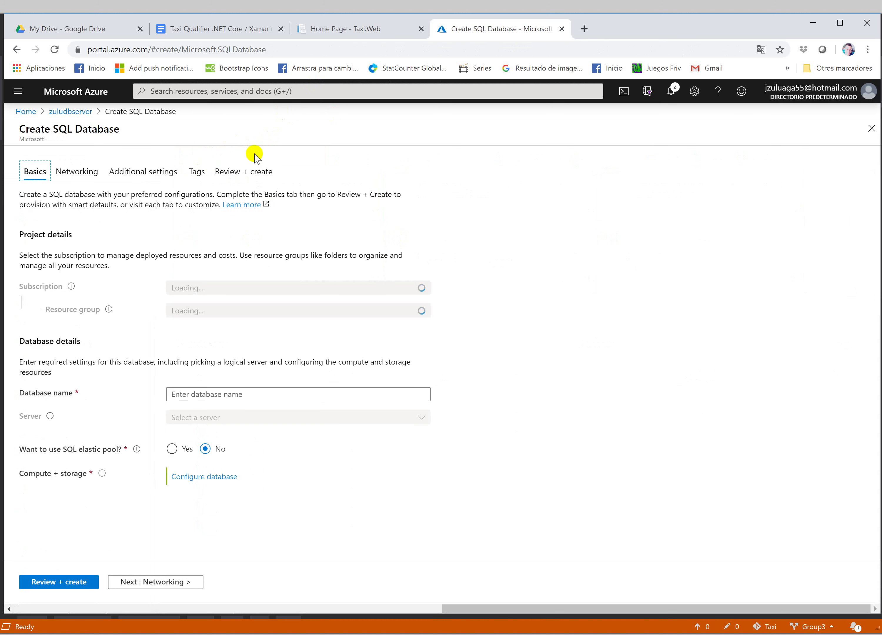
click(222, 395)
key(ctrl+v)
- Configure the new database with the Basic tier and 2 GB of storage, and proceed to its creation review
click(212, 501)
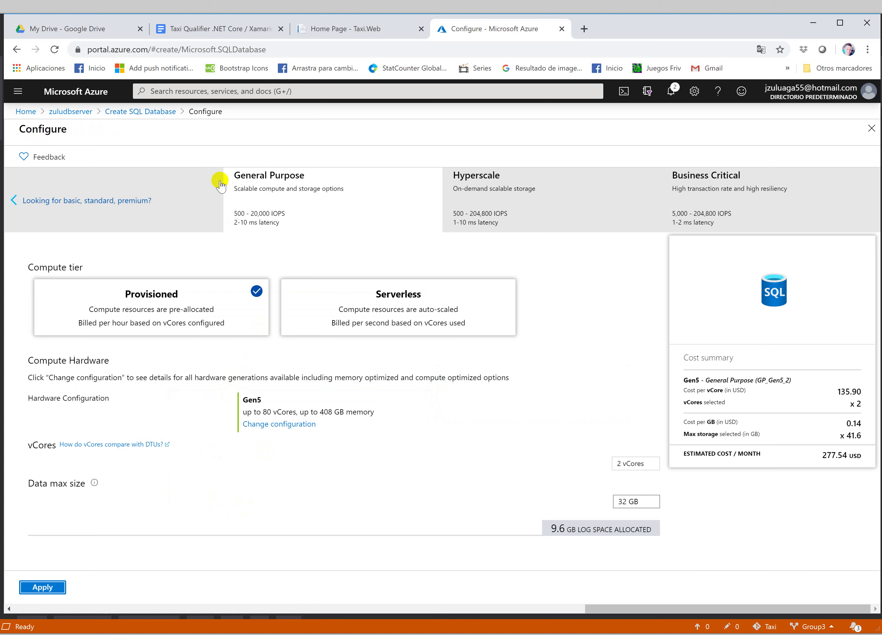
click(162, 208)
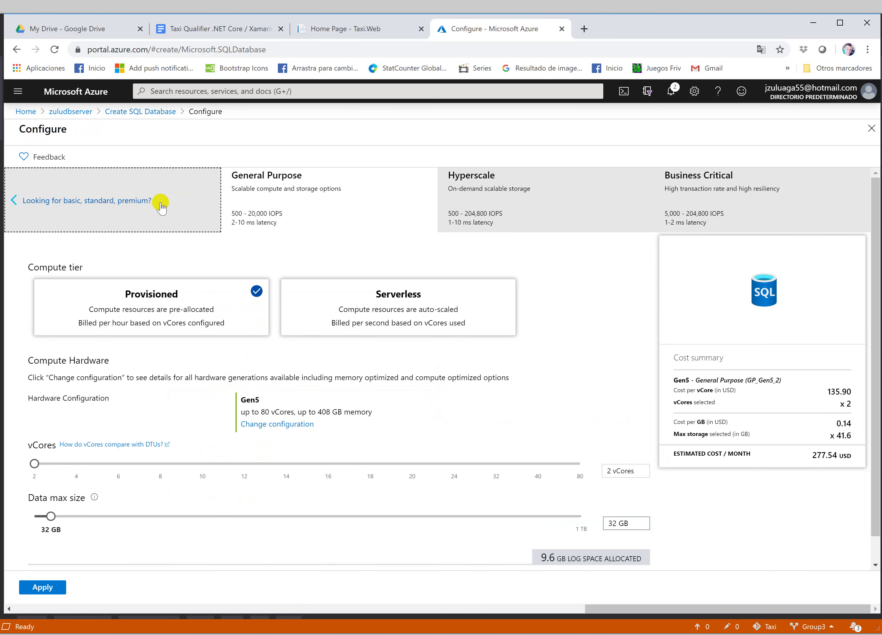
click(143, 182)
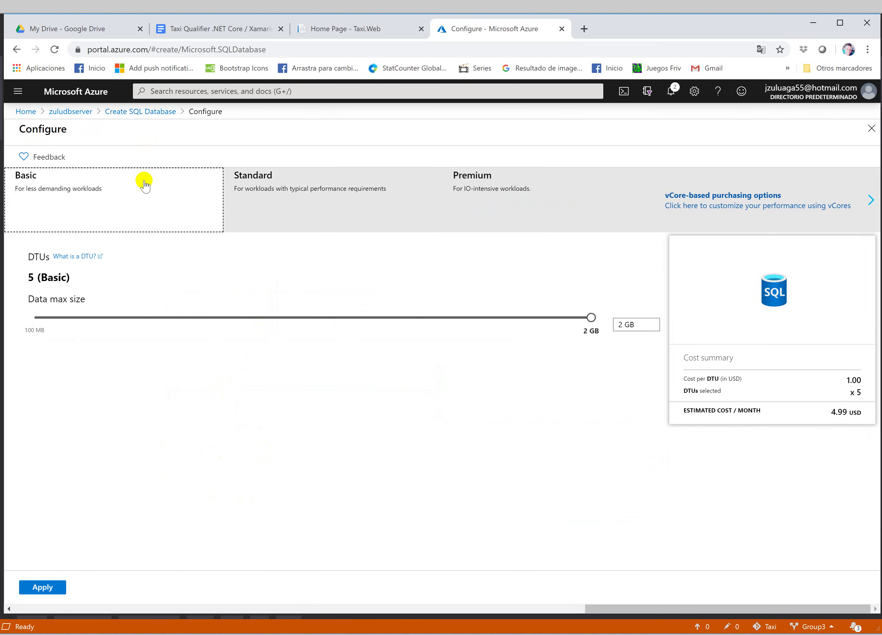
click(43, 585)
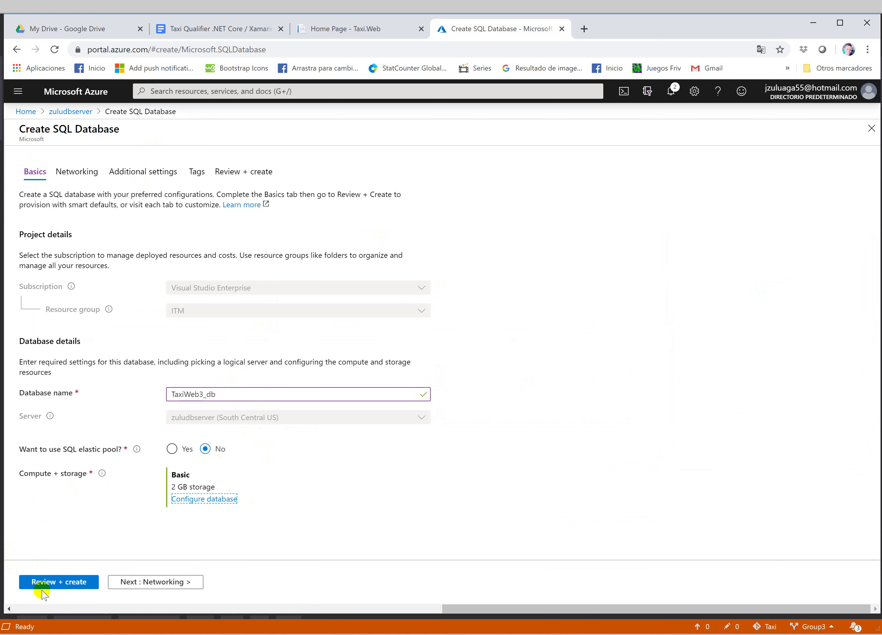
click(67, 583)
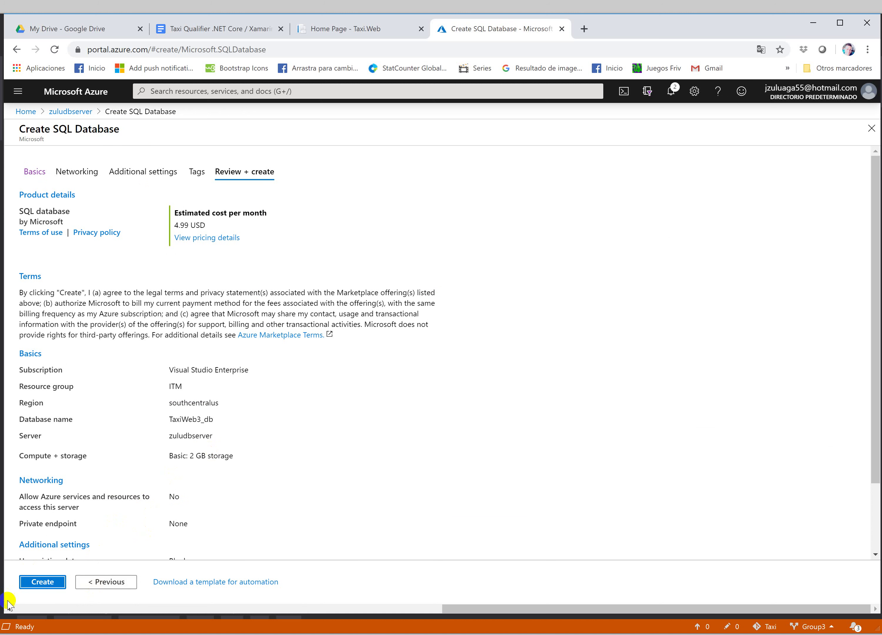
- Create the reviewed TaxiWeb3_db database and open its resource overview after deployment
click(46, 583)
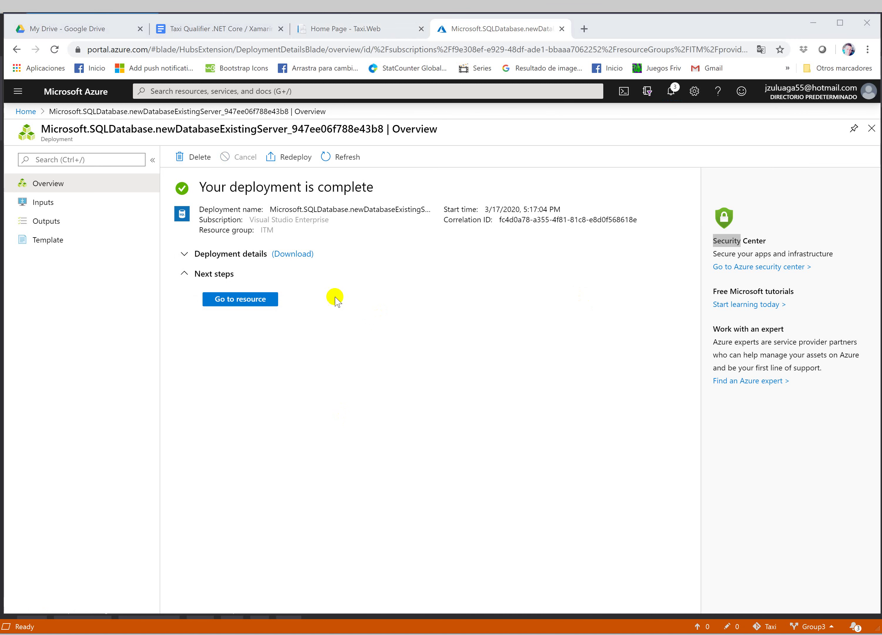
click(253, 299)
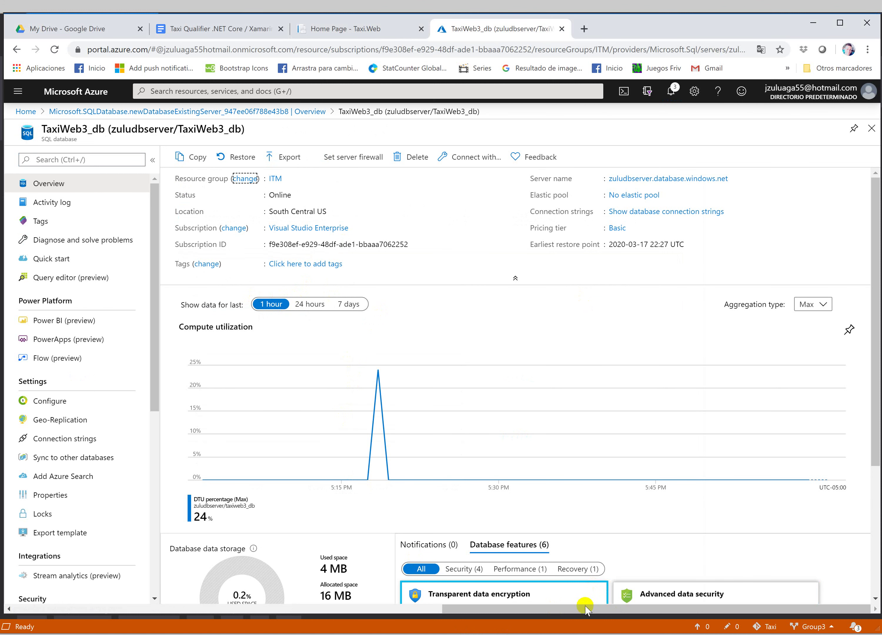
- Switch to Visual Studio, stop the debugging session, and publish the Taxi.Web project with the TaxiWeb3 - Web Deploy profile
key(alt+Tab)
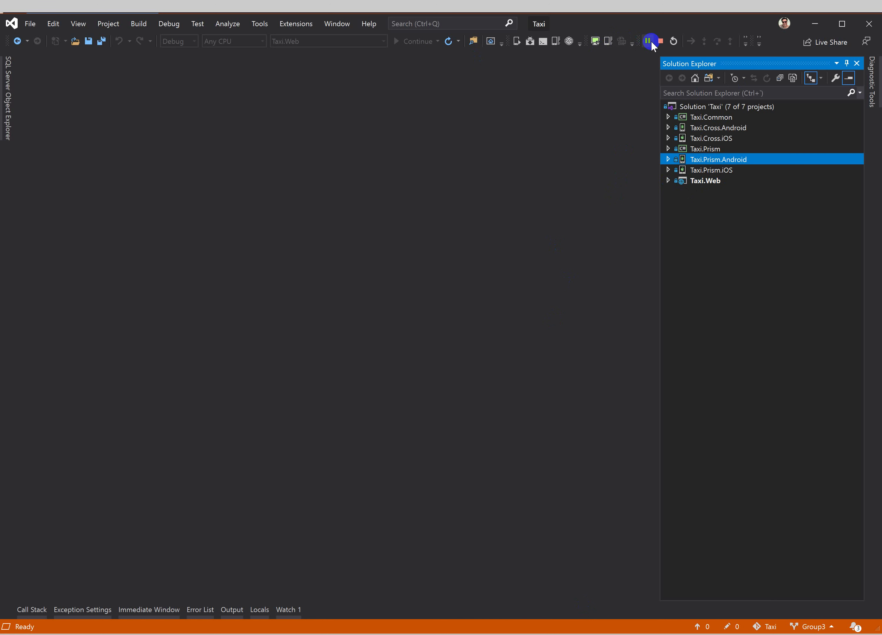
click(660, 41)
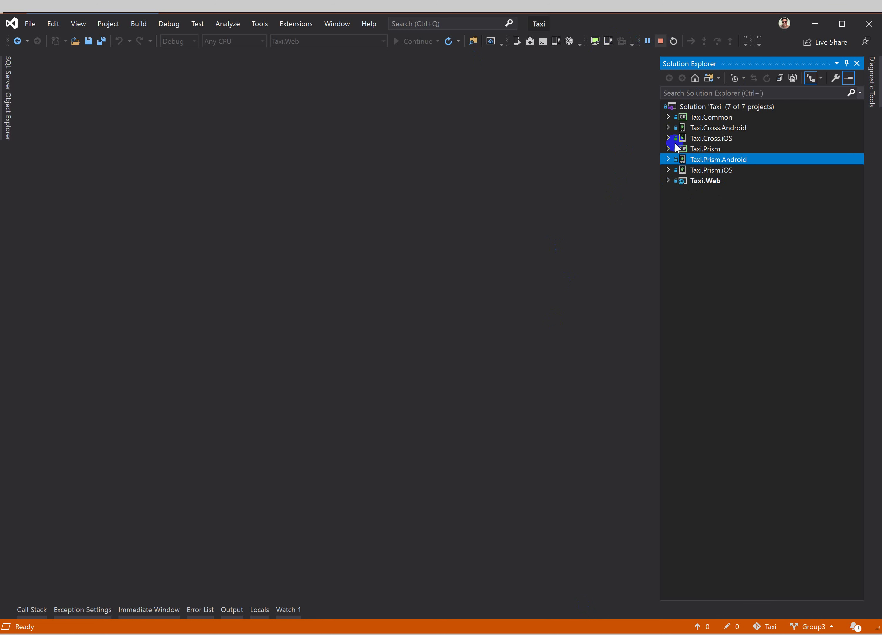
double_click(726, 181)
right_click(726, 181)
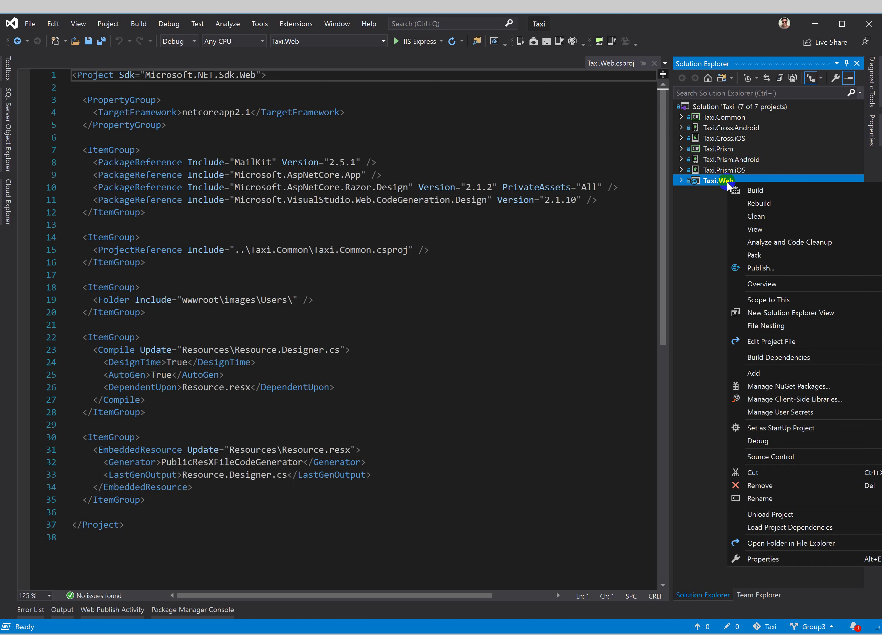
click(763, 268)
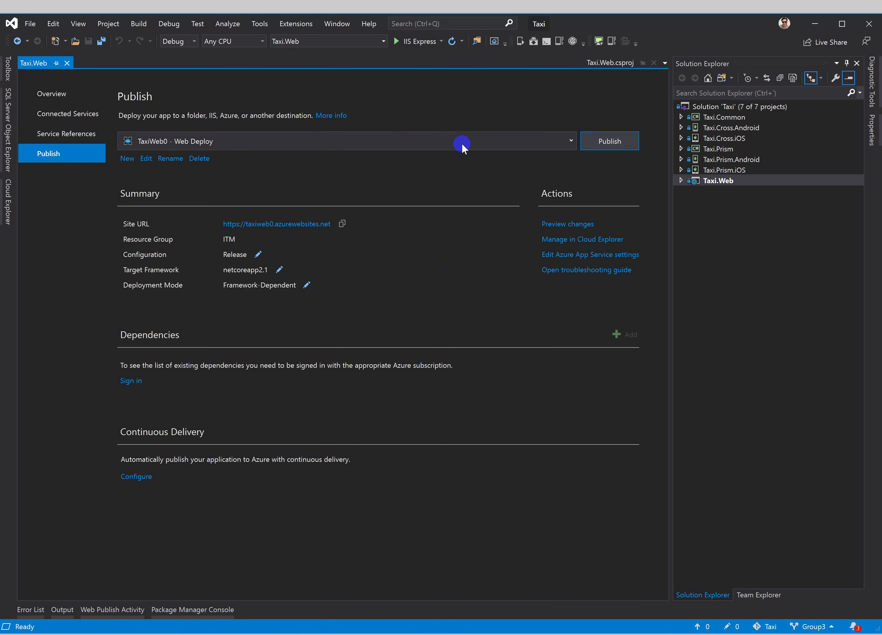
click(570, 141)
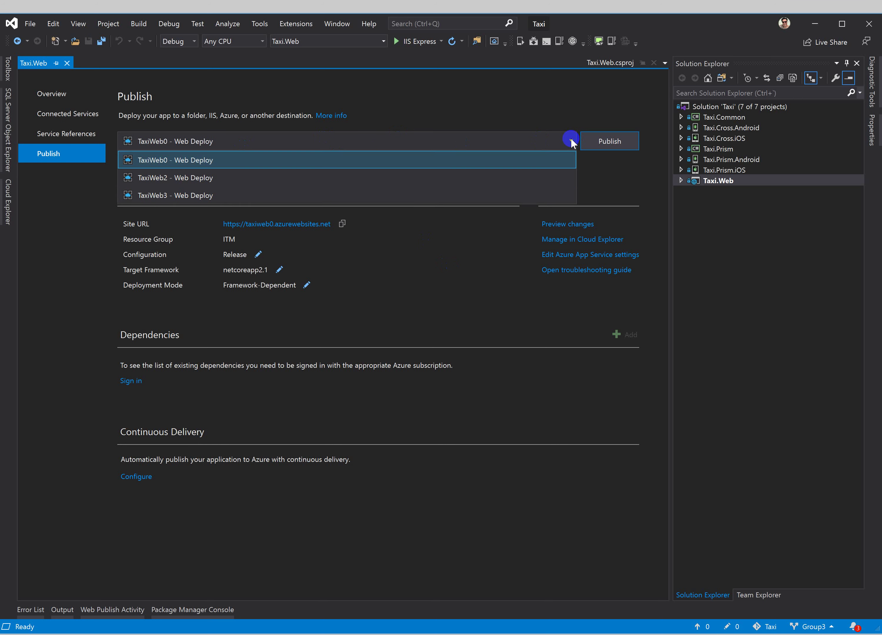
click(211, 195)
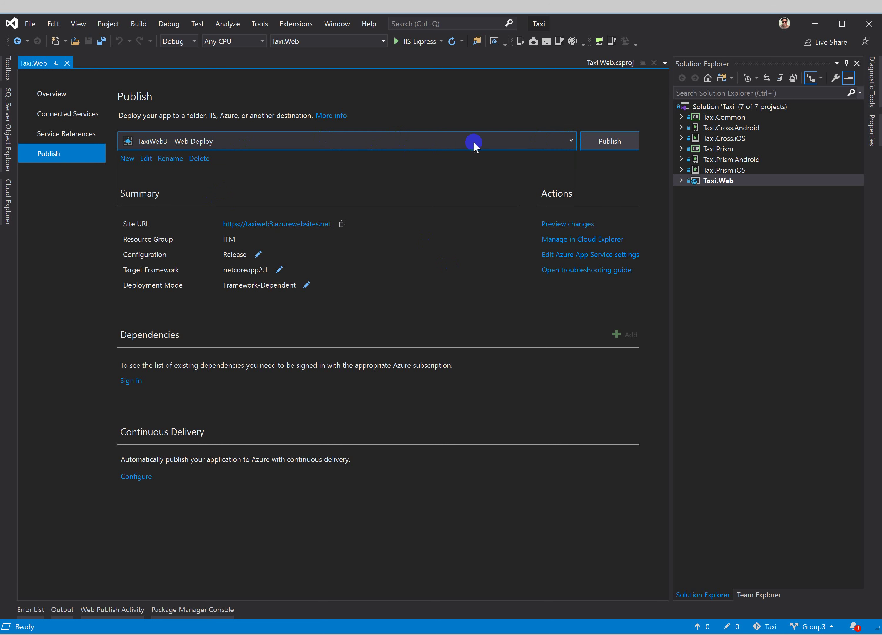
click(600, 139)
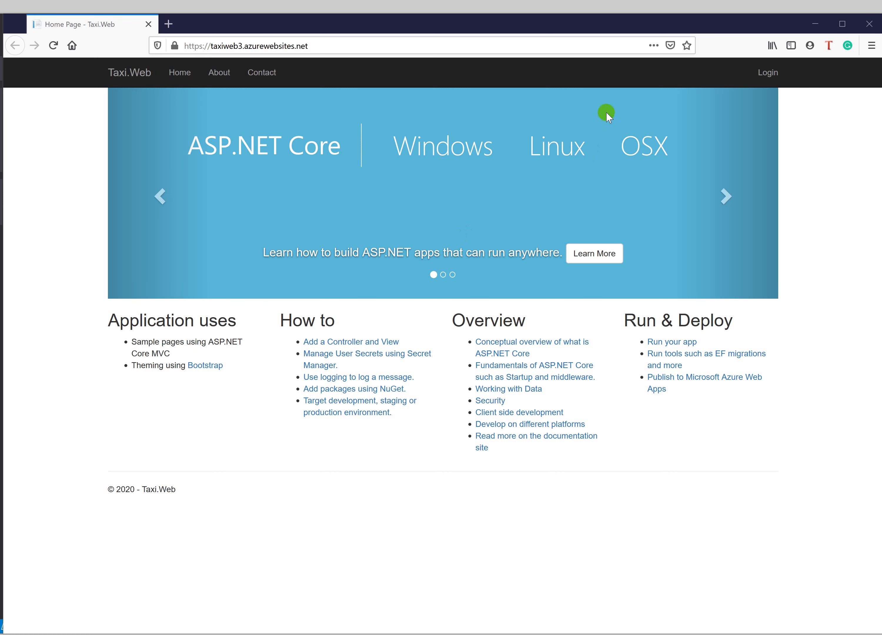
- Log in to the published Taxi.Web site with the prefilled credentials and Remember Me enabled
click(768, 72)
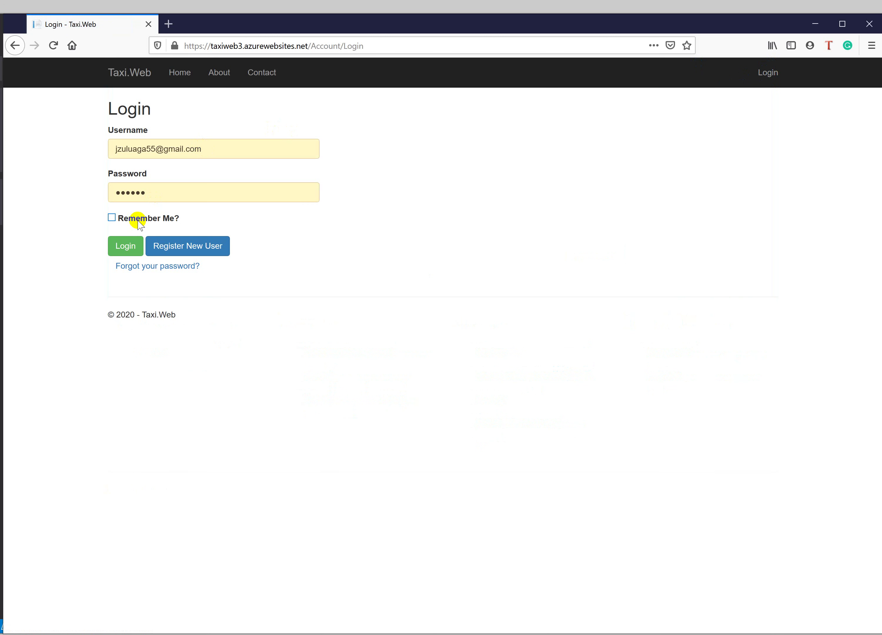
click(111, 218)
click(122, 245)
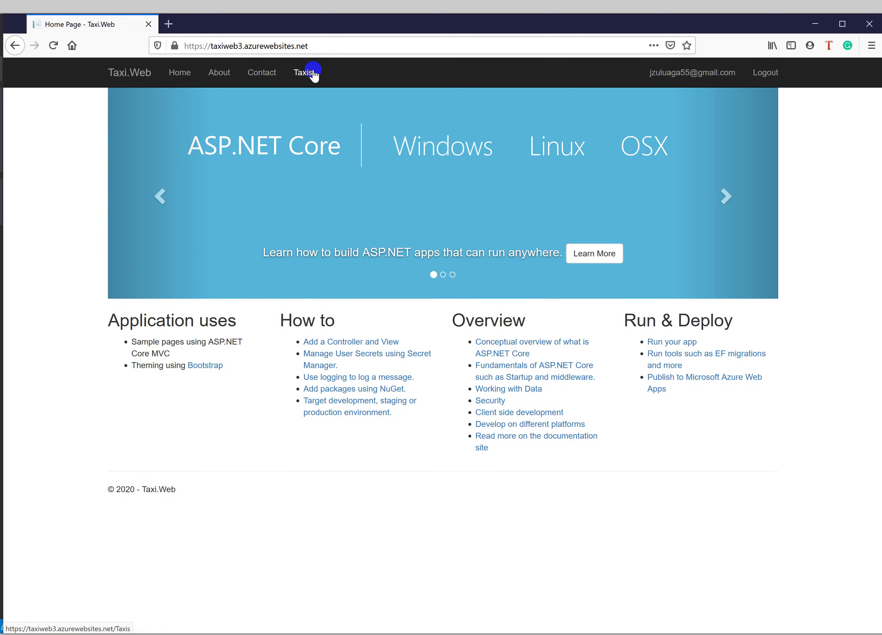
- View the site's Taxis list, return to the home page, and select its web address
click(303, 74)
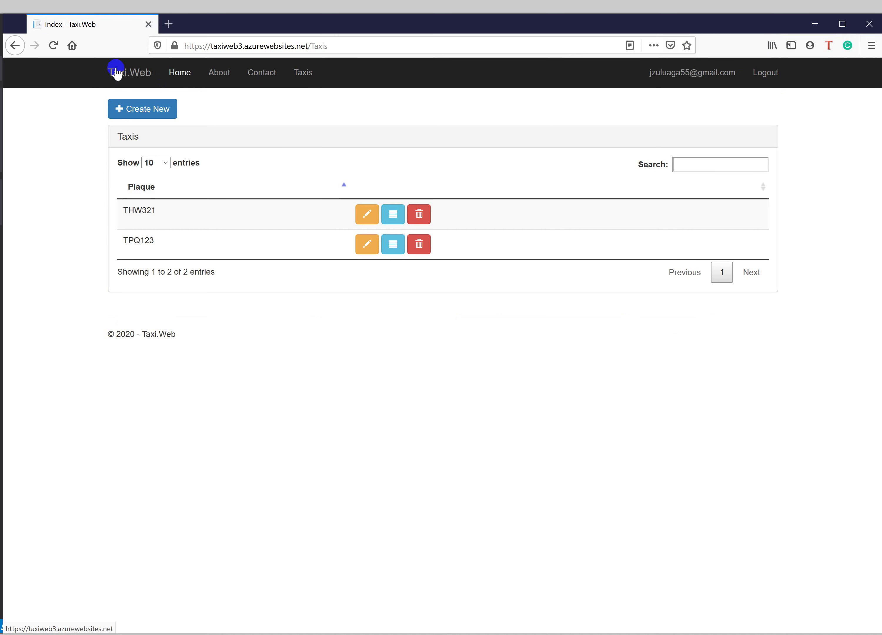
click(129, 76)
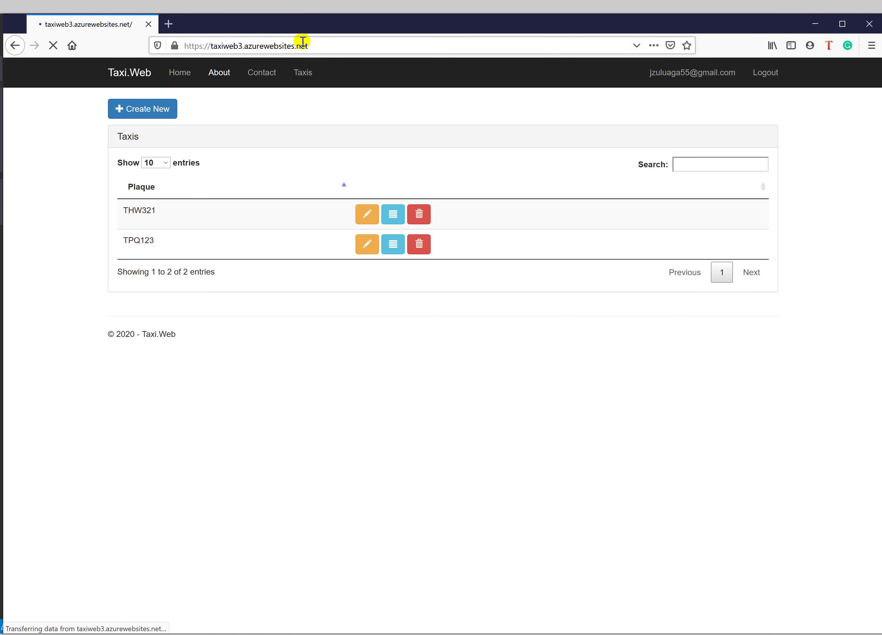
click(318, 47)
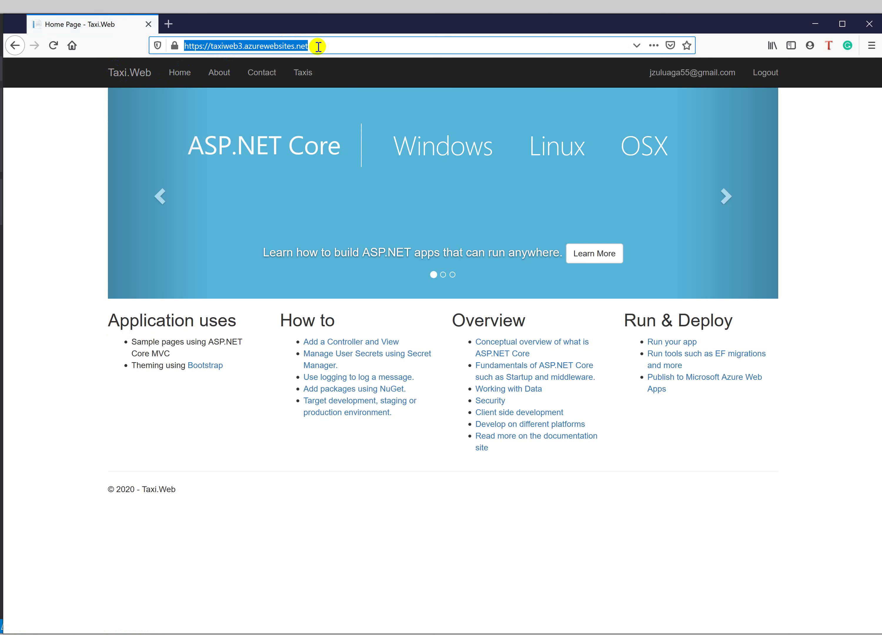
- Switch to Postman and check the URL variable of the Web3 environment
click(640, 631)
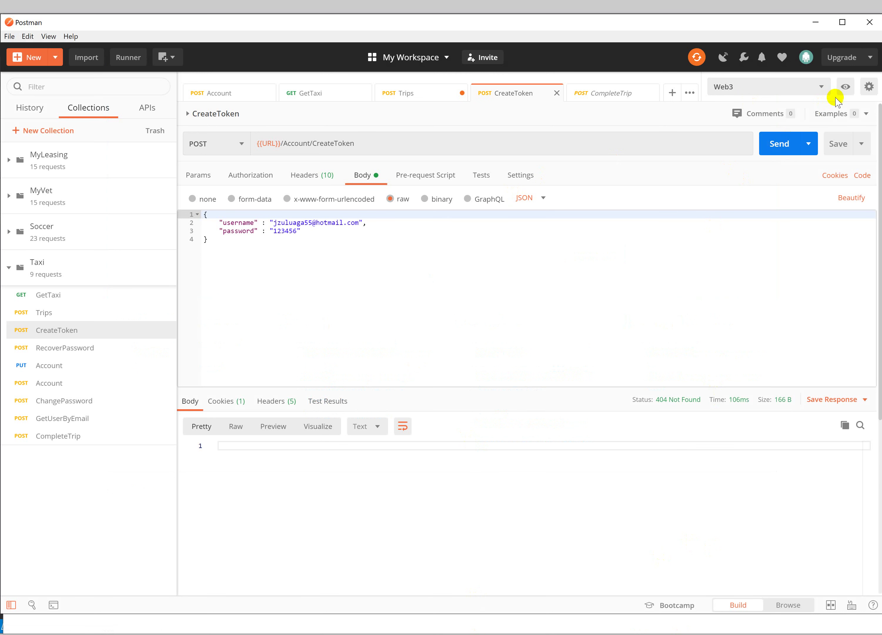
click(846, 87)
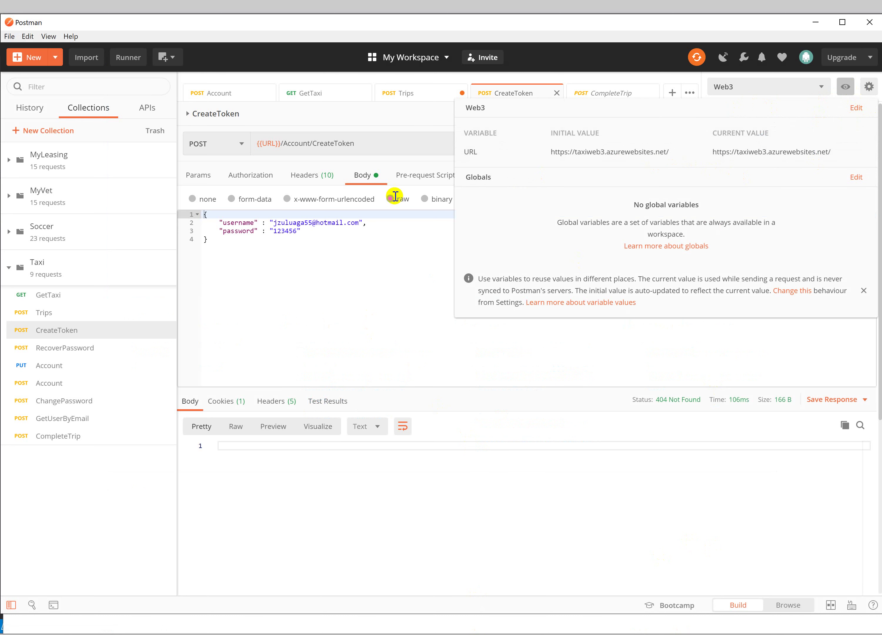
click(328, 308)
- Send the CreateToken request in the Web3 environment and copy the returned token
click(780, 141)
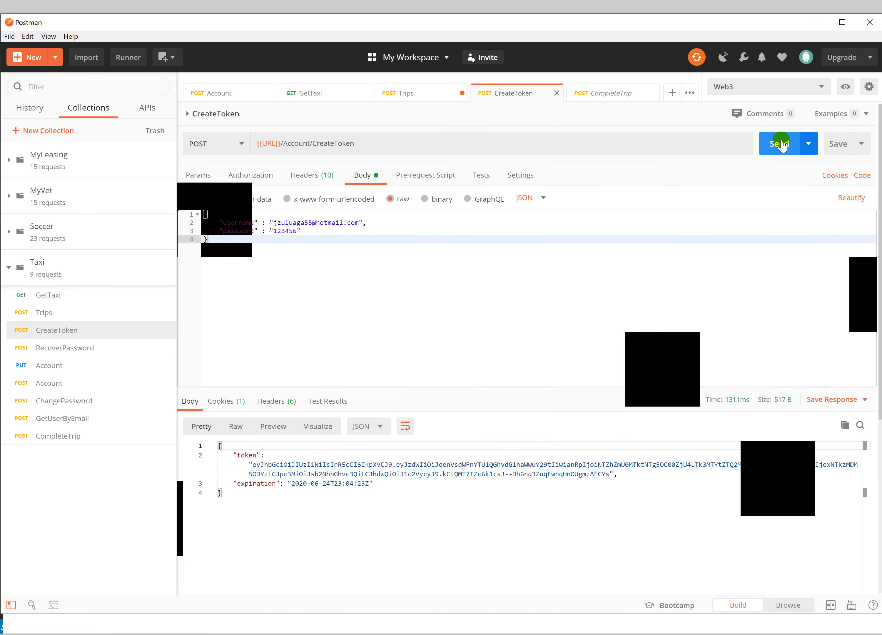
drag(253, 464, 612, 474)
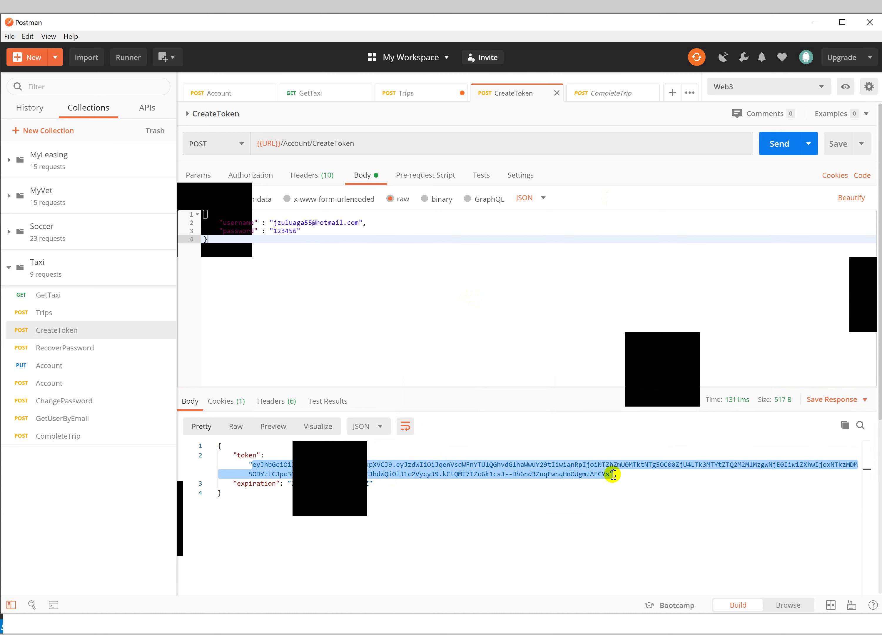
right_click(613, 474)
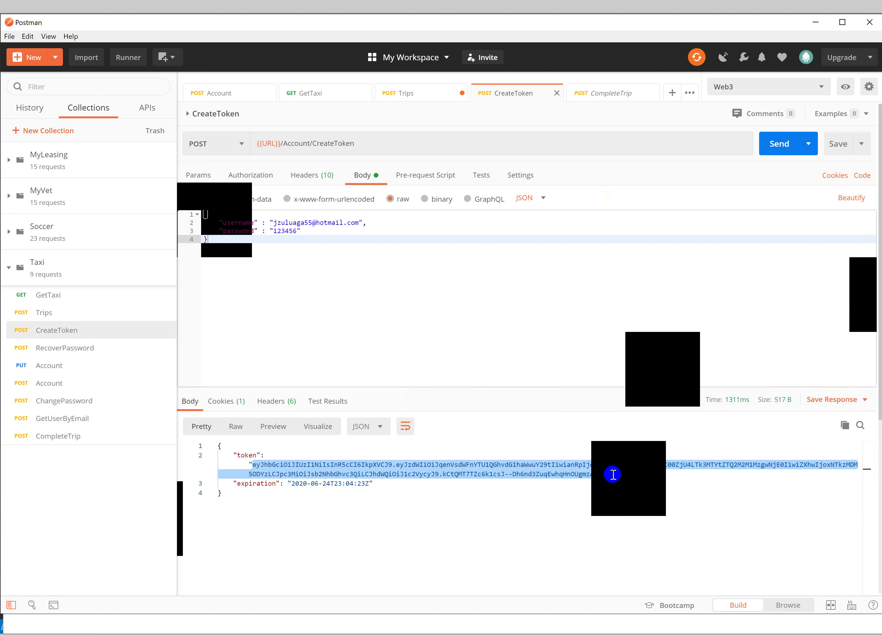